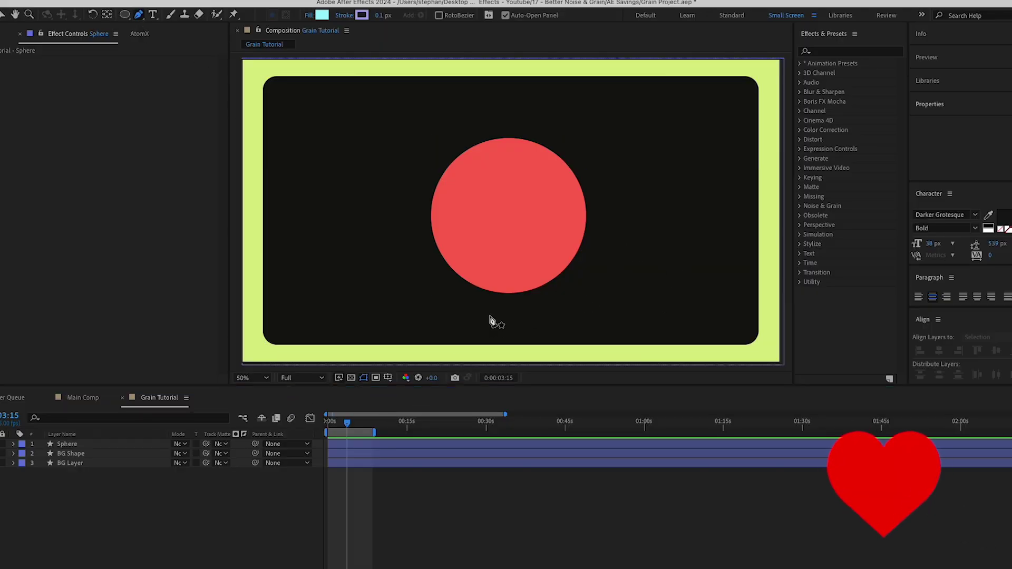
Draw a closed six-point cyan shape over the sphere with the Pen tool.
left_click(420, 259)
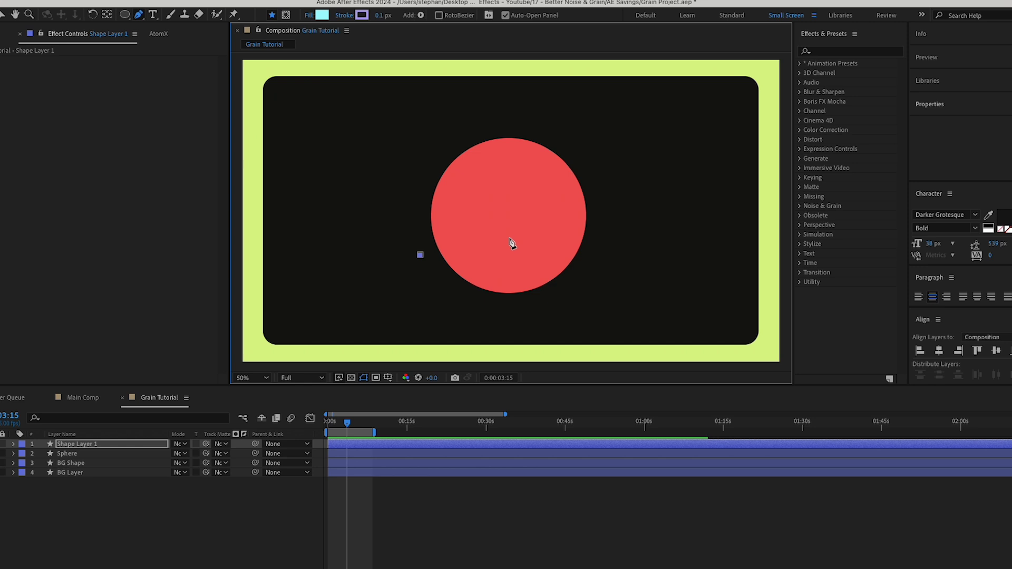
left_click_drag(509, 230, 538, 213)
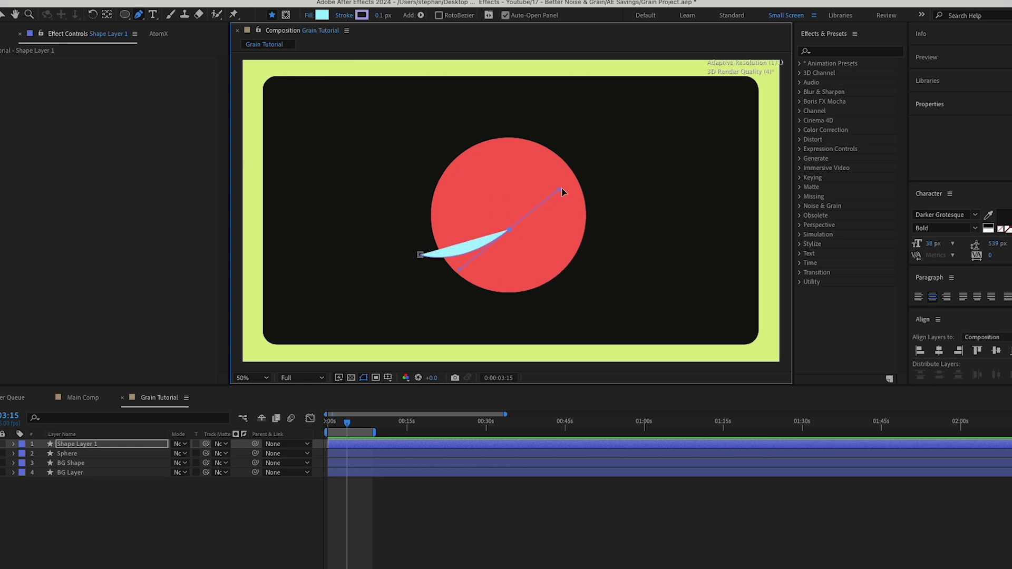
left_click(581, 122)
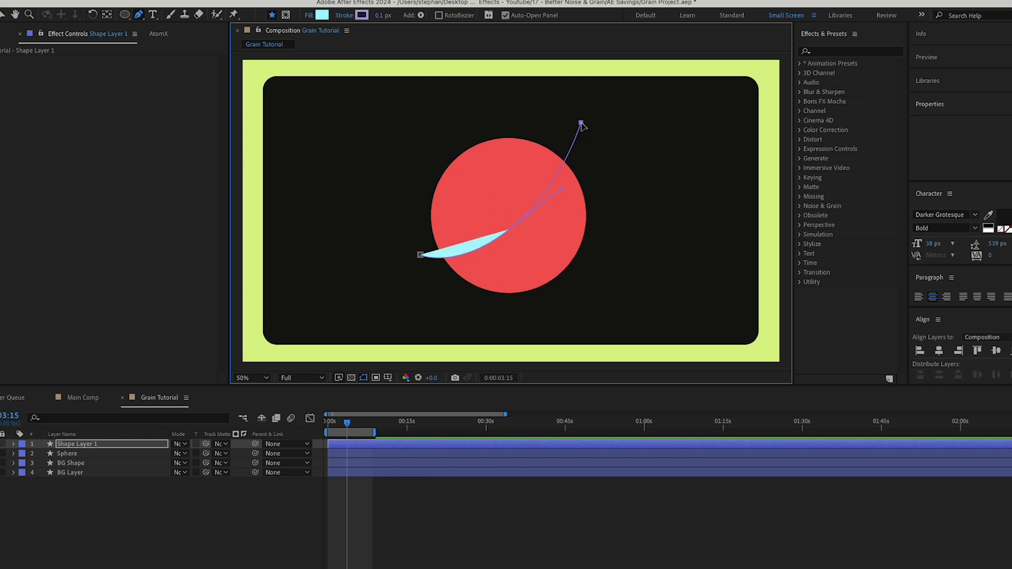
left_click(632, 252)
left_click(598, 321)
left_click(410, 311)
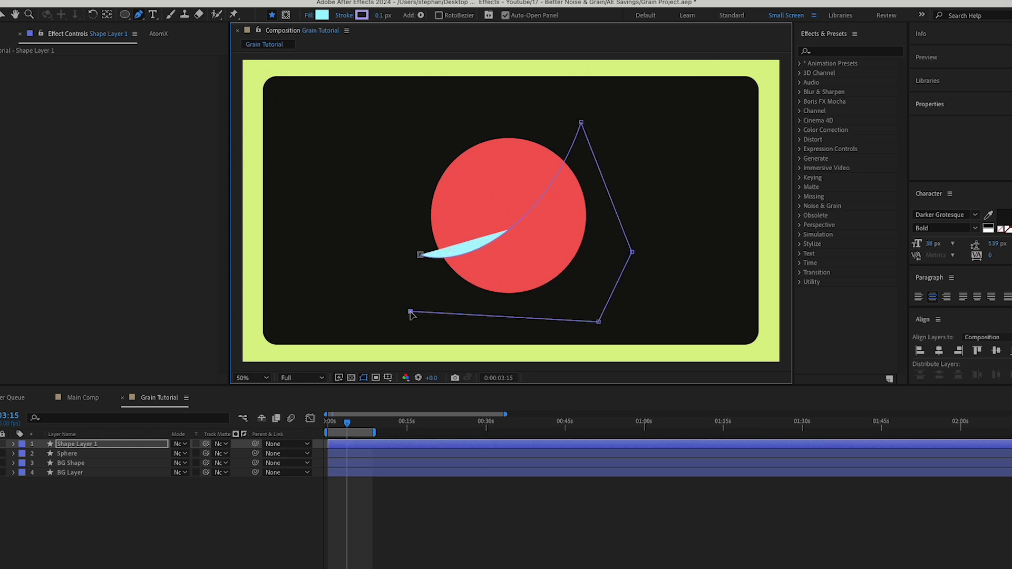
left_click(420, 256)
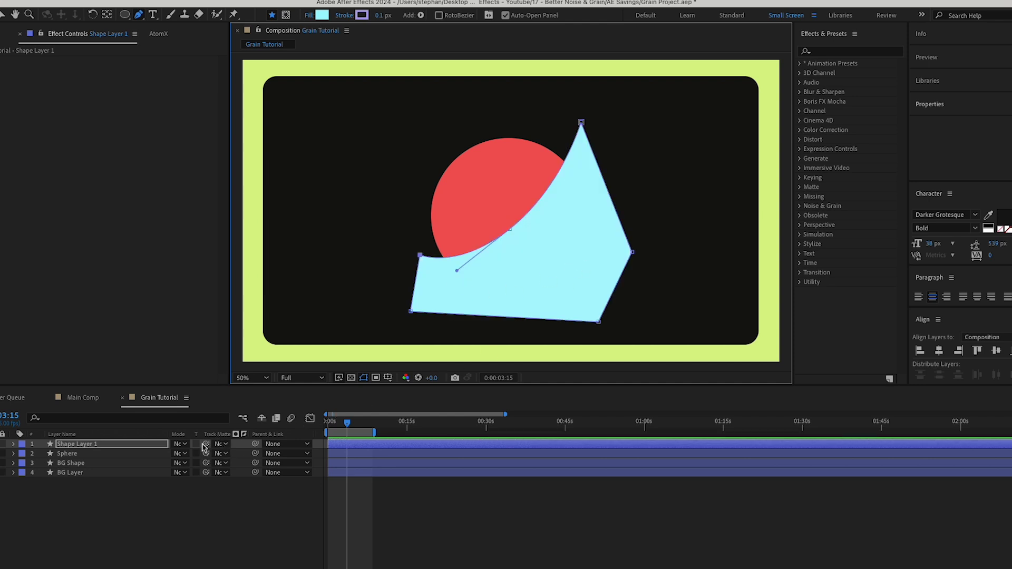
Matte the shape to the Sphere layer, show Sphere again, and refine the dividing curve.
left_click_drag(205, 444, 146, 455)
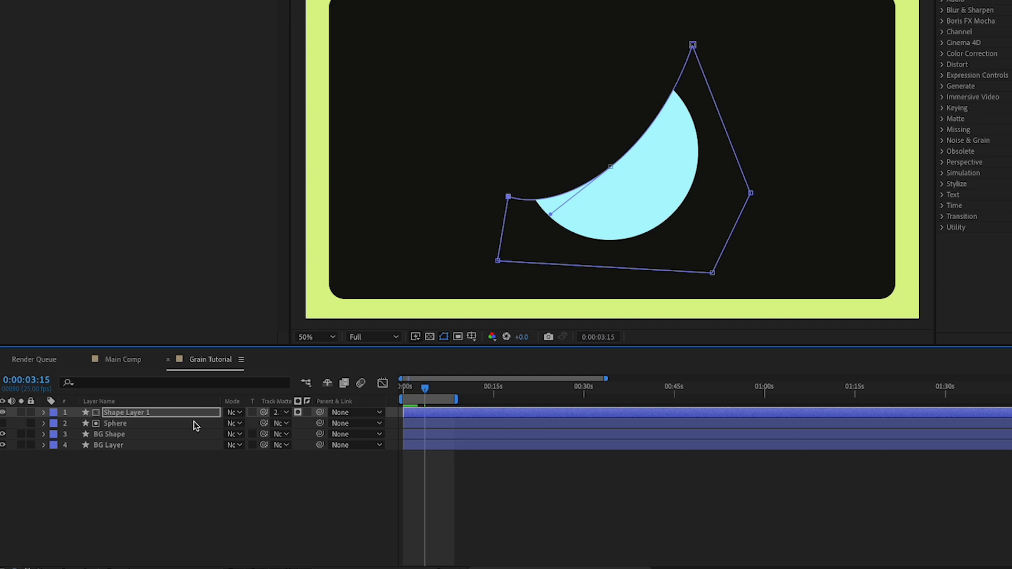
left_click(3, 424)
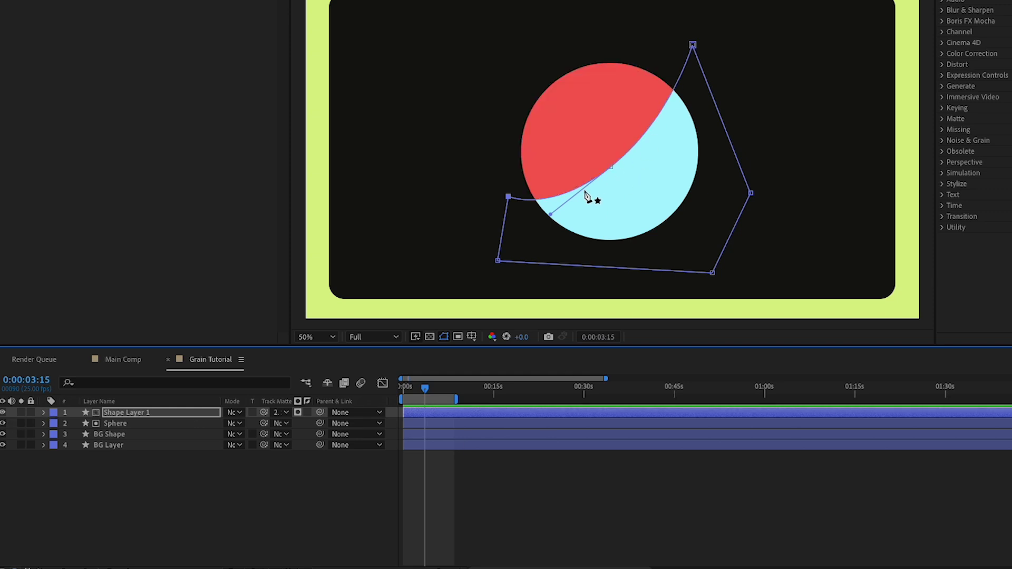
left_click_drag(609, 169, 616, 175)
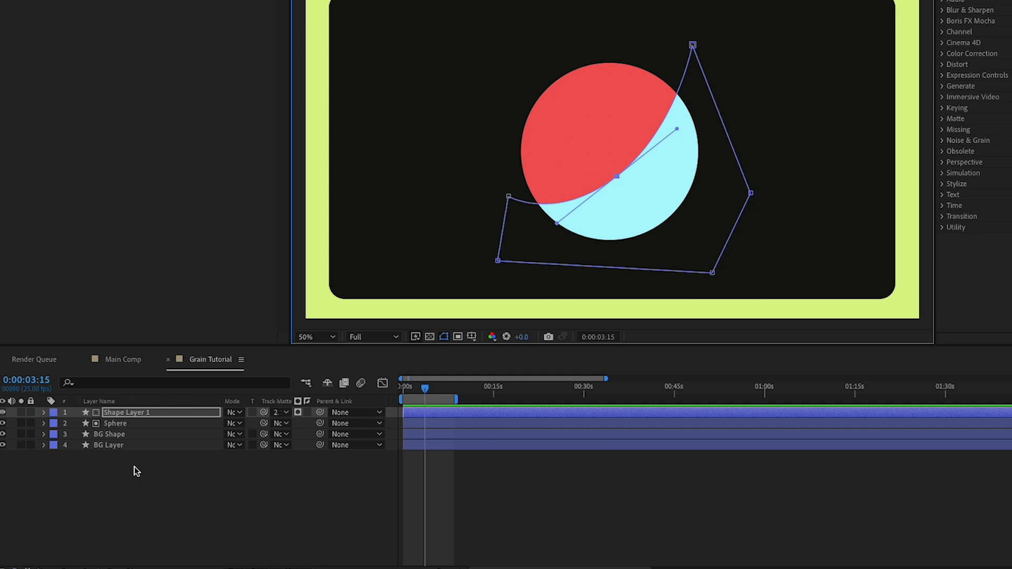
left_click(125, 417)
Rename the shape layer Noise 1 and set its fill to purple A702FF.
key("Return")
type("Noise")
key("Return")
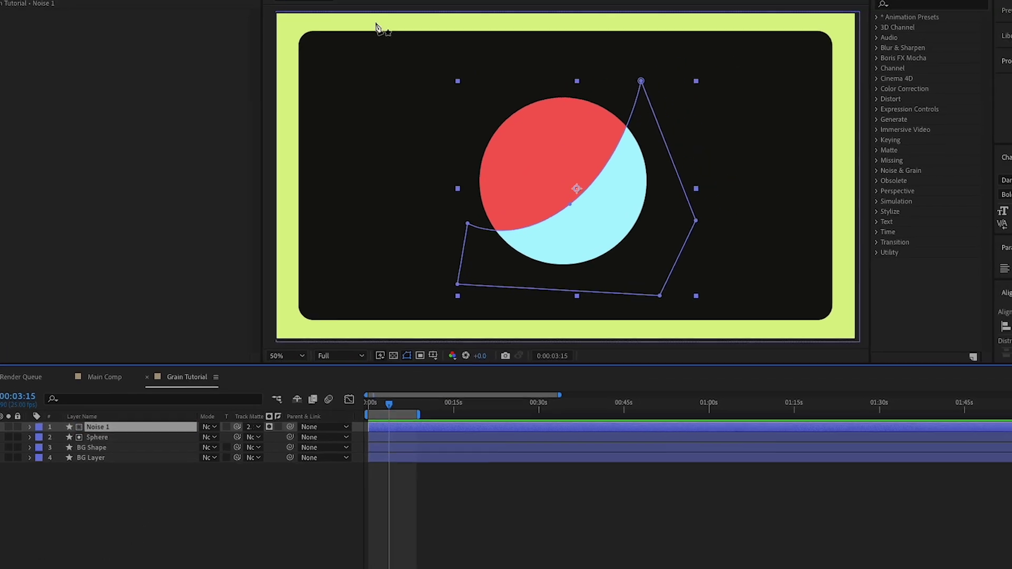
left_click(396, 0)
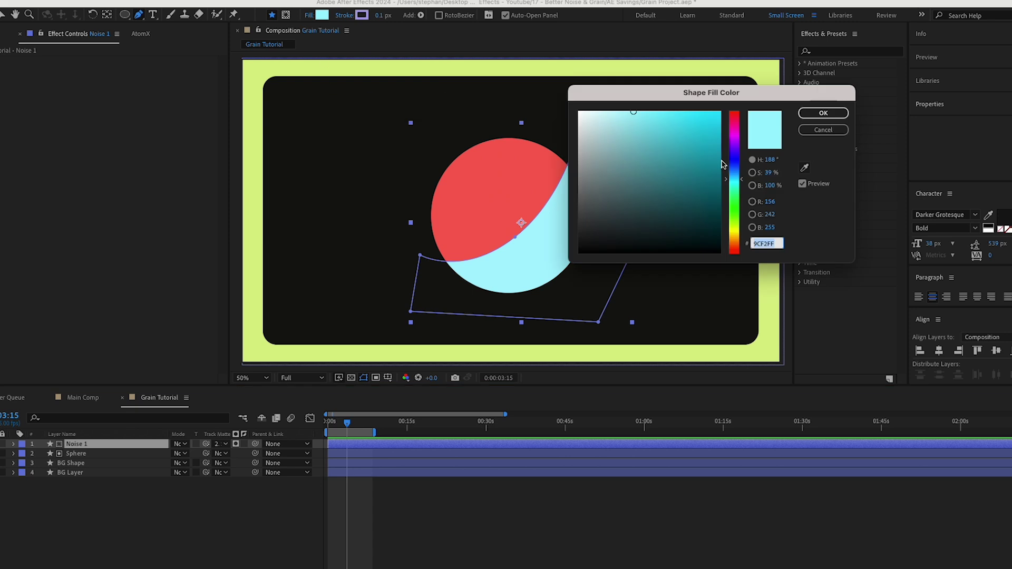
left_click(734, 143)
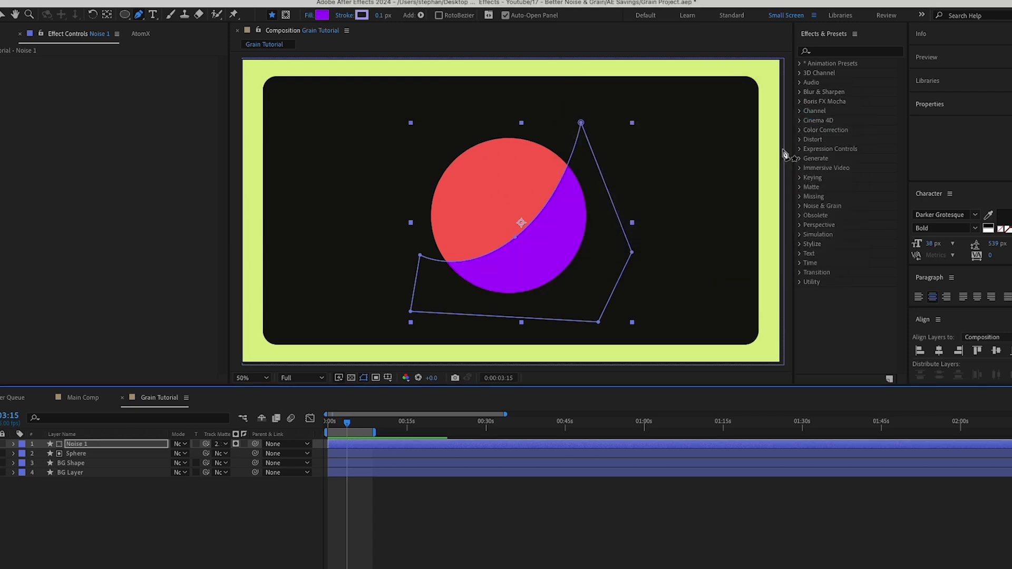
left_click(820, 119)
Apply the Roughen Edges effect to Noise 1 via an Effects & Presets search for 'rough'.
left_click(126, 519)
left_click(84, 445)
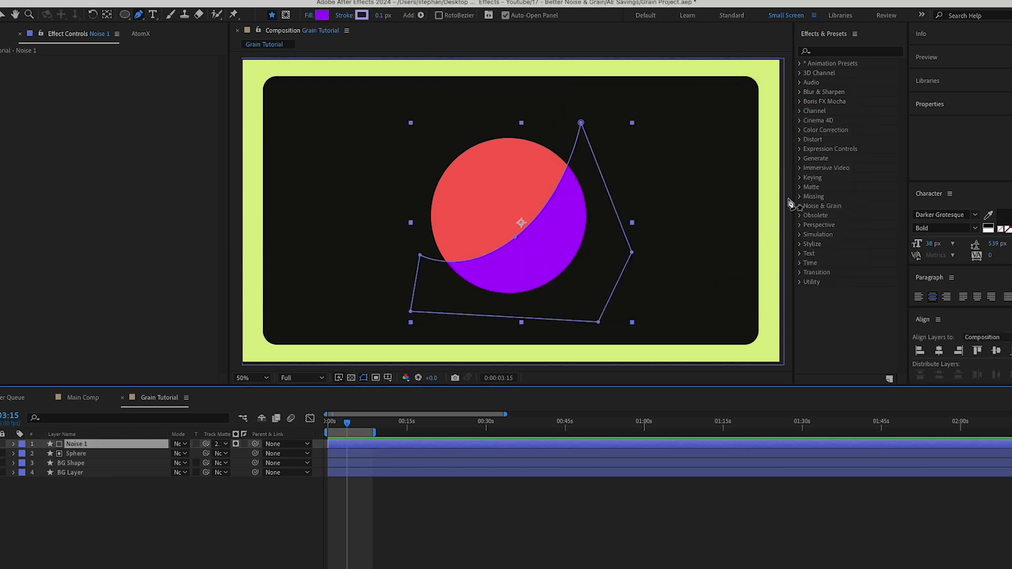
left_click(824, 53)
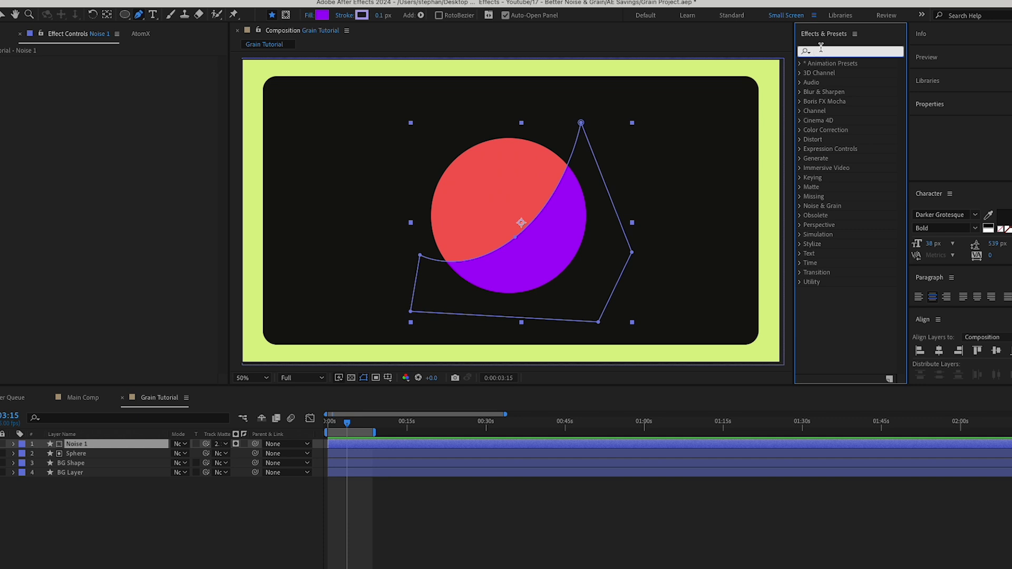
type("rough")
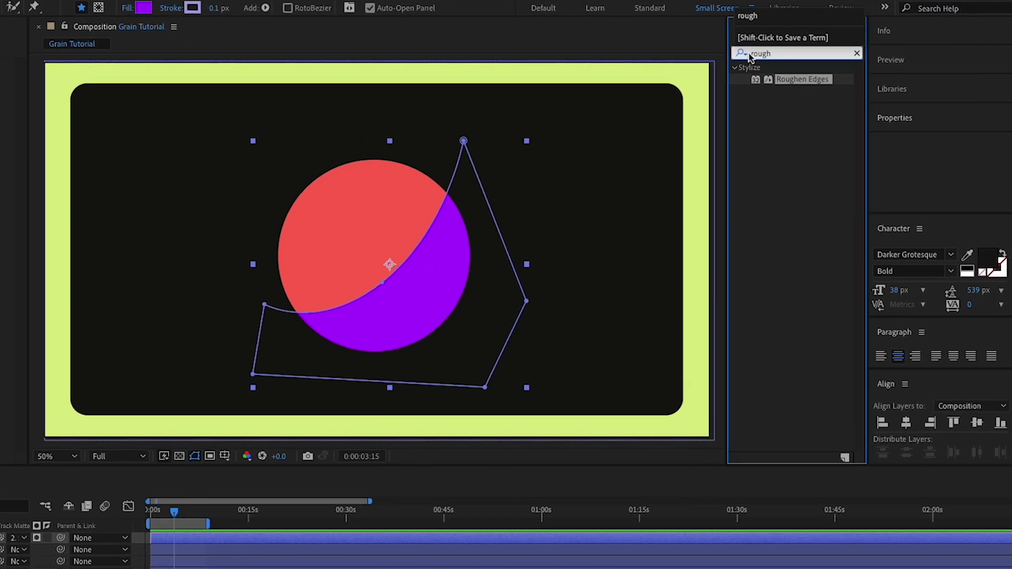
left_click_drag(786, 77, 0, 543)
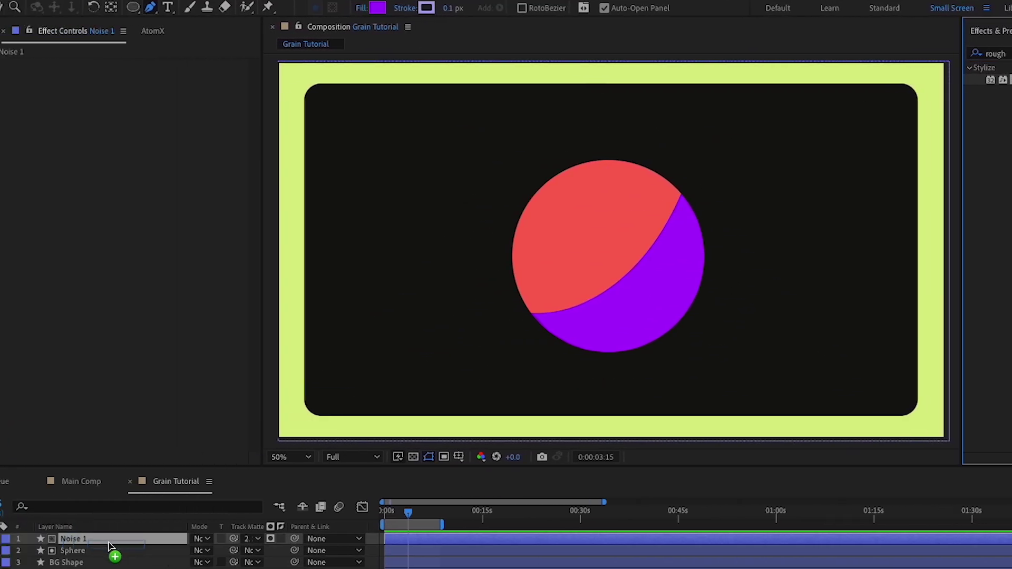
left_click_drag(119, 543, 118, 542)
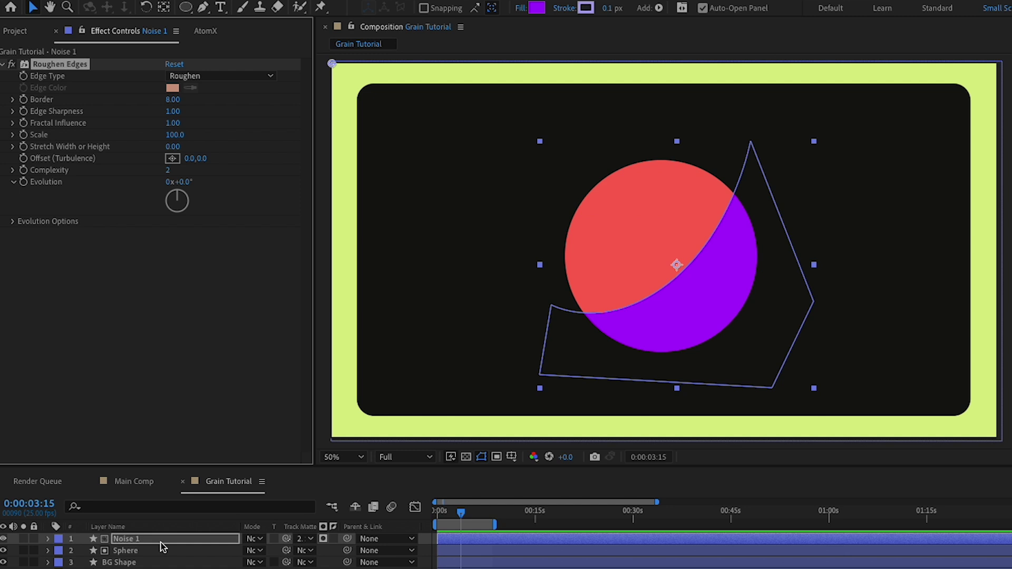
Set Roughen Edges Border 200, Edge Sharpness 10, Scale 10 and Complexity 10.
left_click_drag(172, 101, 239, 116)
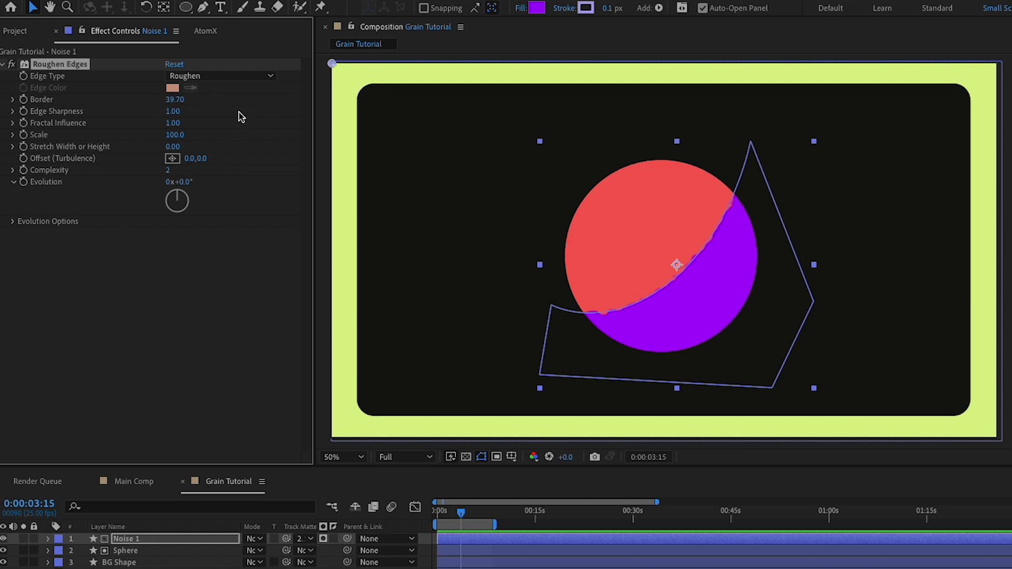
type("00")
key("Return")
left_click(171, 111)
type("10")
key("Return")
left_click(174, 136)
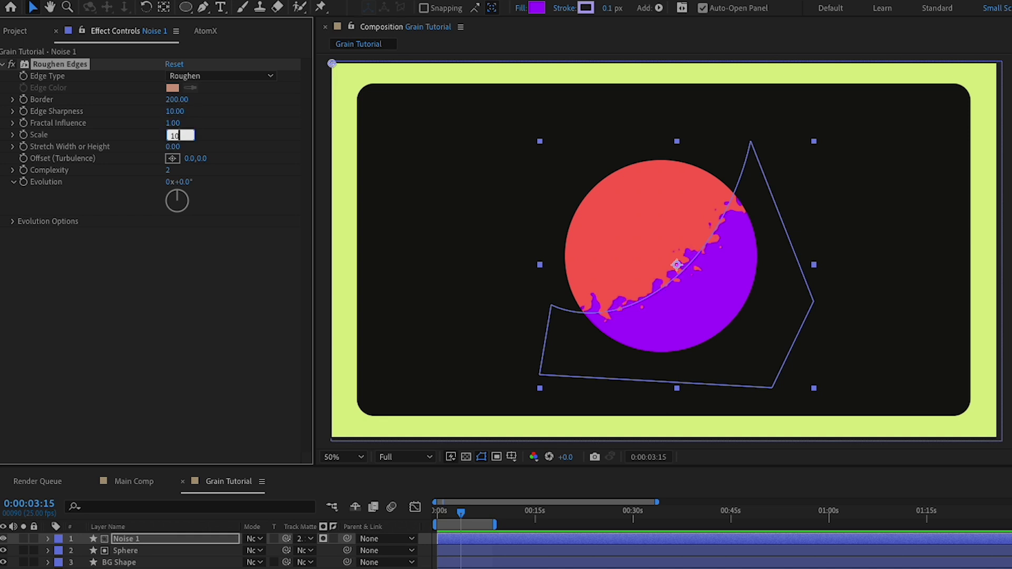
type("10")
key("Return")
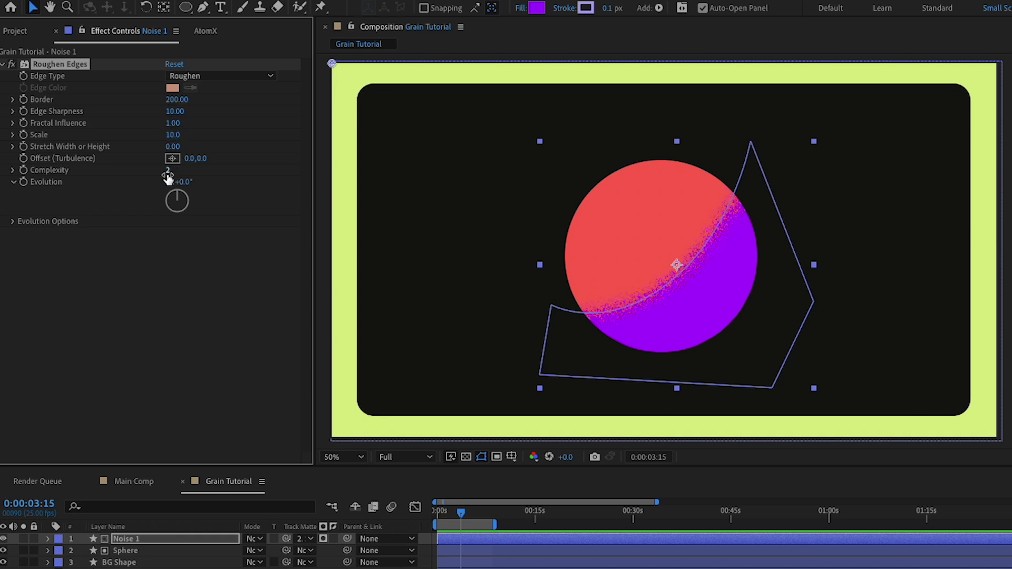
left_click(167, 172)
key("Return")
Raise the Roughen Edges Border to 350 and deselect Noise 1.
left_click(176, 100)
type("300")
key("Return")
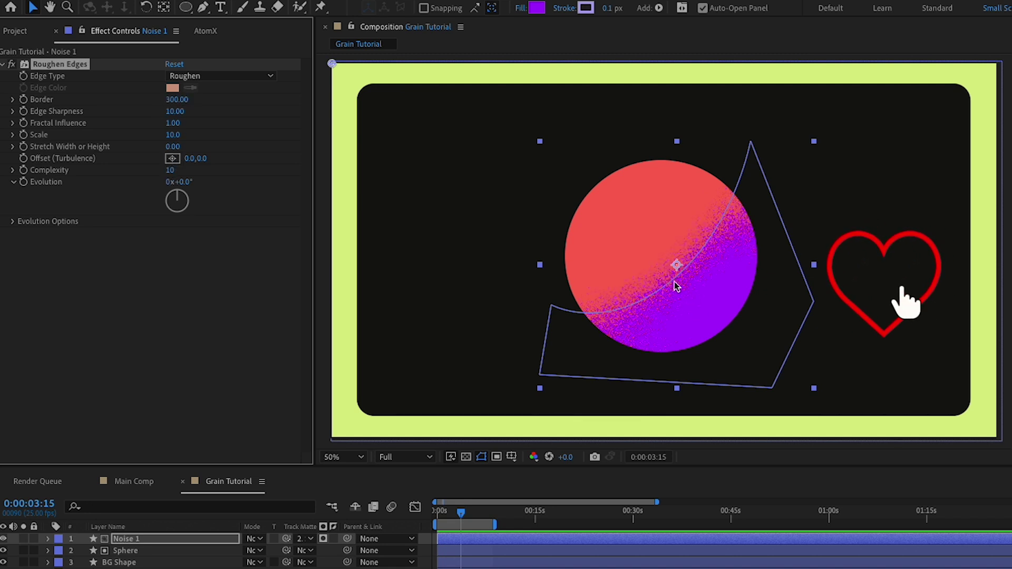
left_click(174, 100)
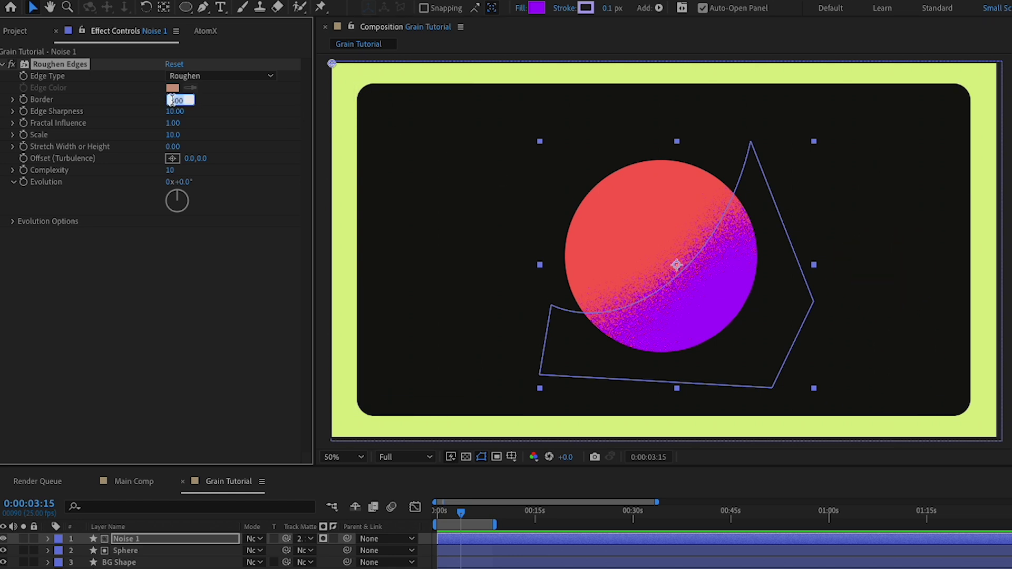
type("350")
key("Return")
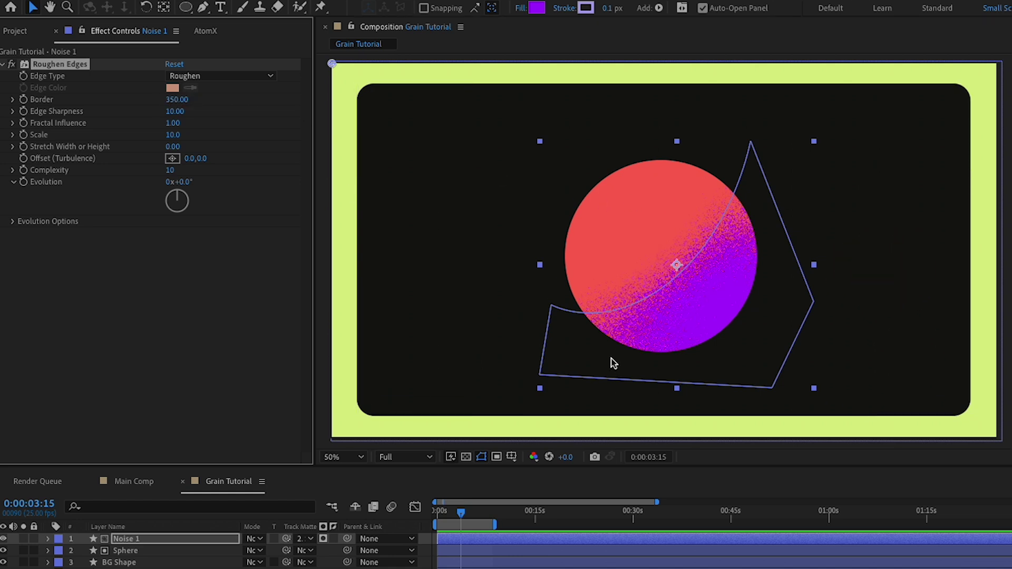
left_click(579, 444)
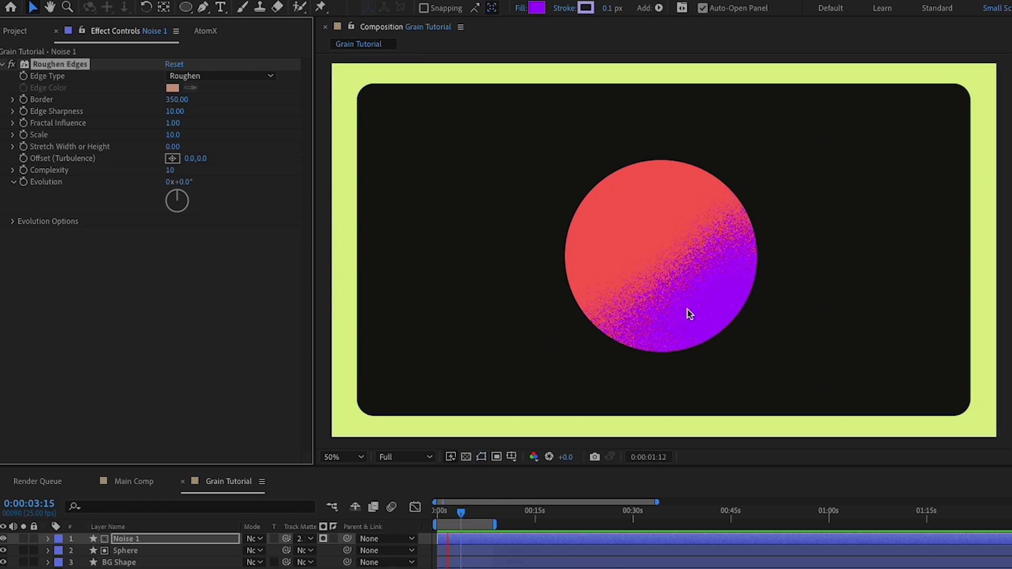
Drive the Roughen Edges Random Seed under Evolution Options with the expression time*20.
key("e")
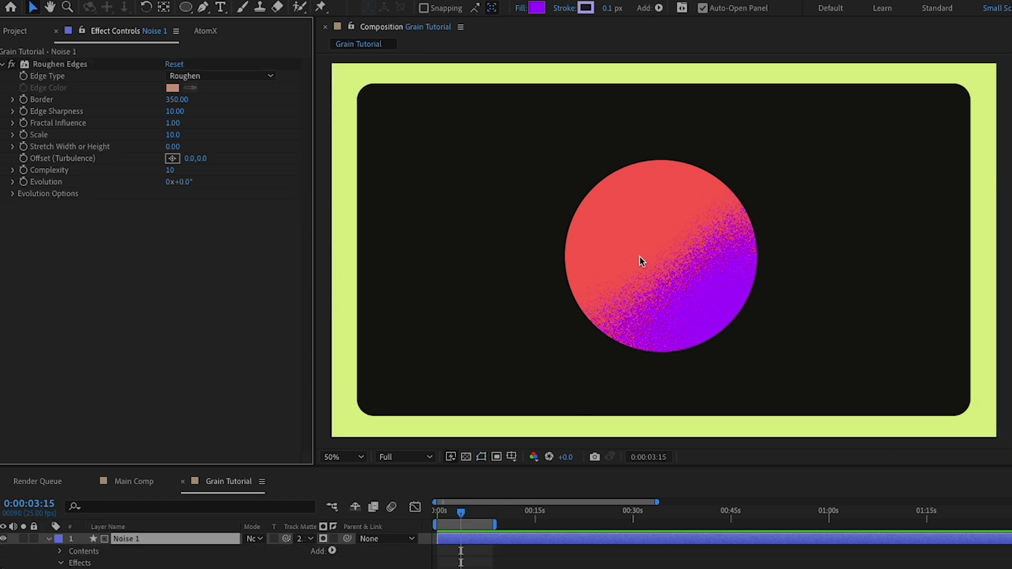
left_click(12, 196)
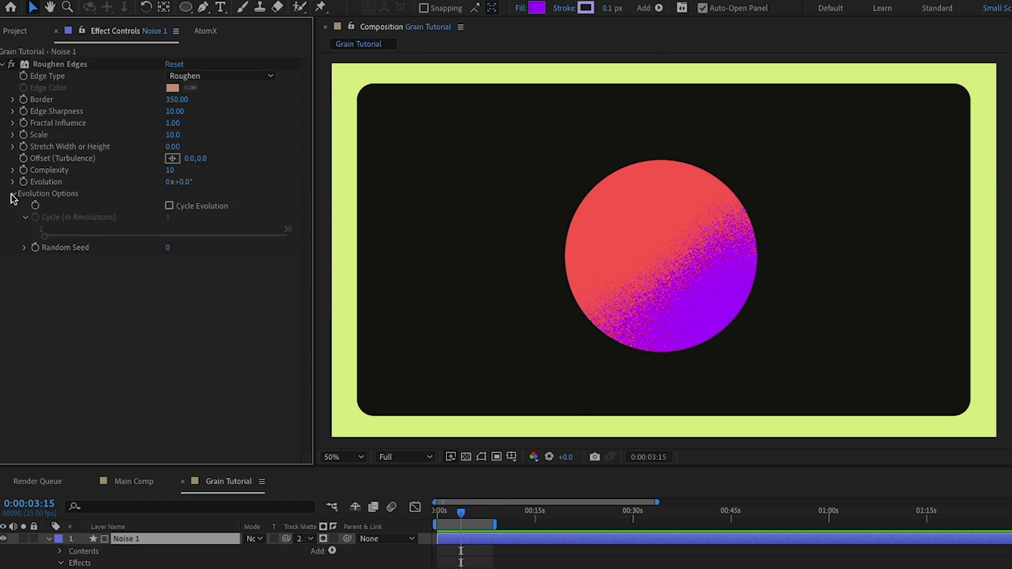
left_click(34, 249, "alt")
type("time")
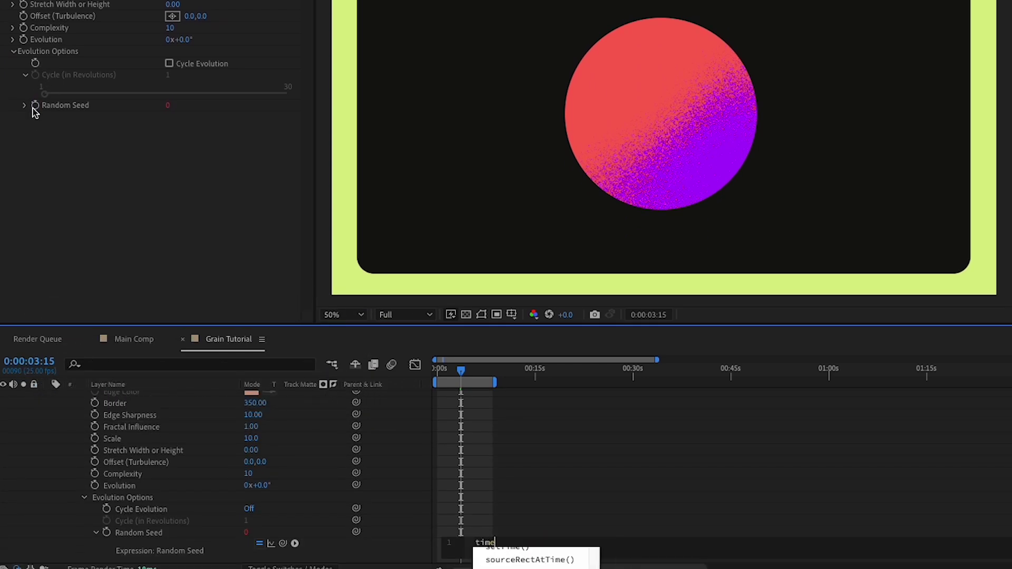
type("*")
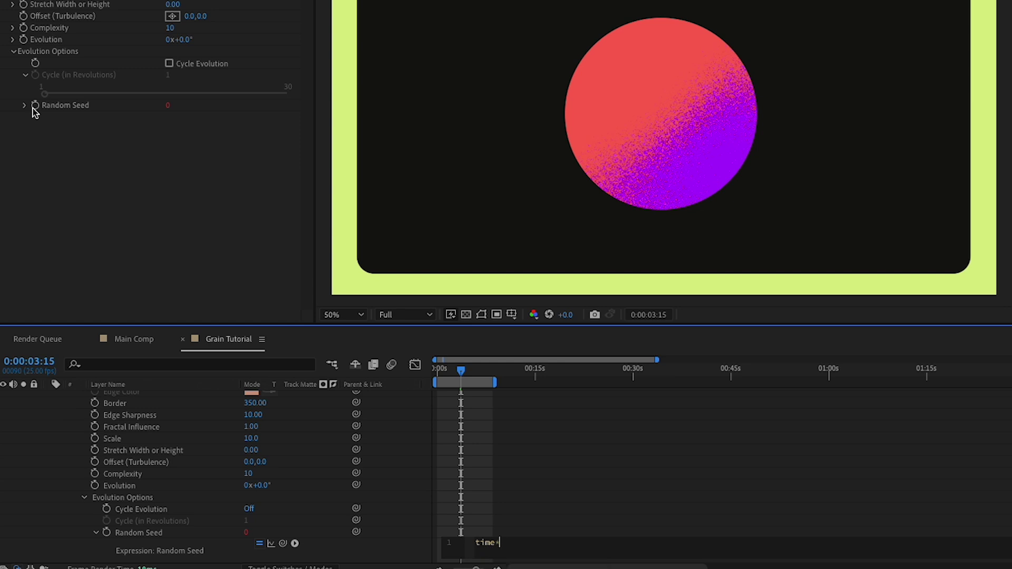
type("20")
key("KP_Enter")
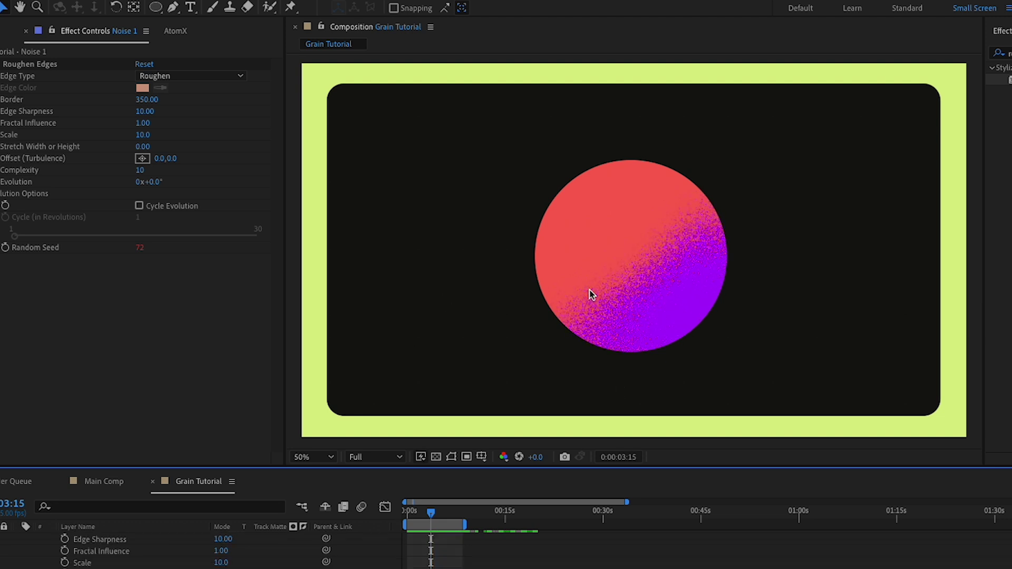
Duplicate Noise 1 into Noise 2 and reshape a curve of its mask.
scroll(176, 563, "up", 3)
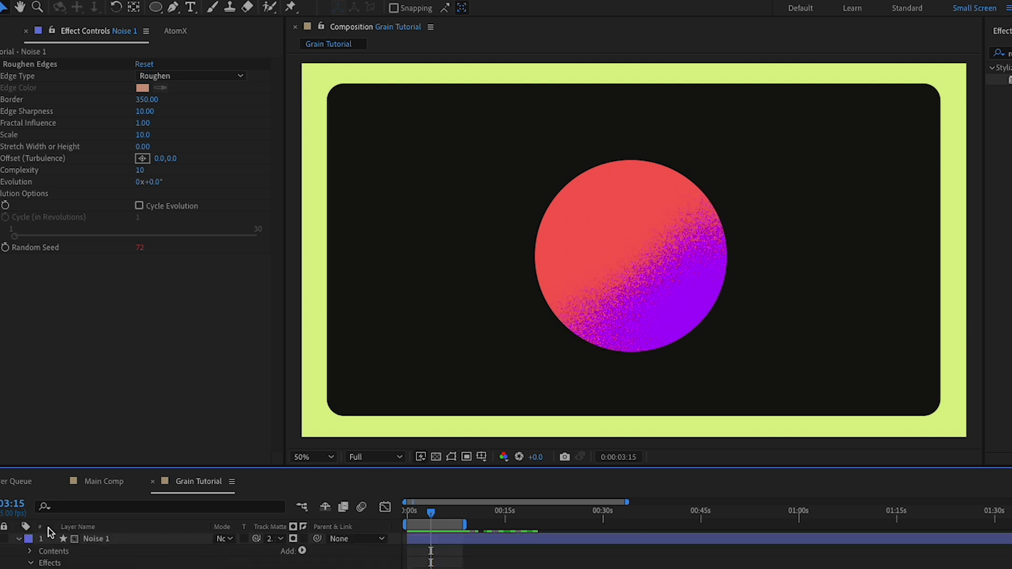
left_click(17, 539)
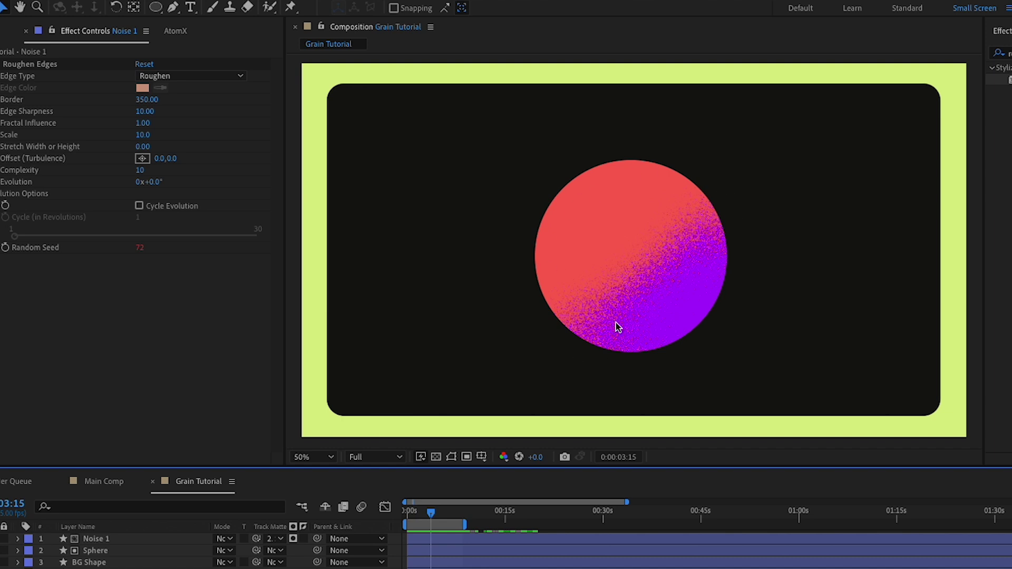
left_click(125, 539)
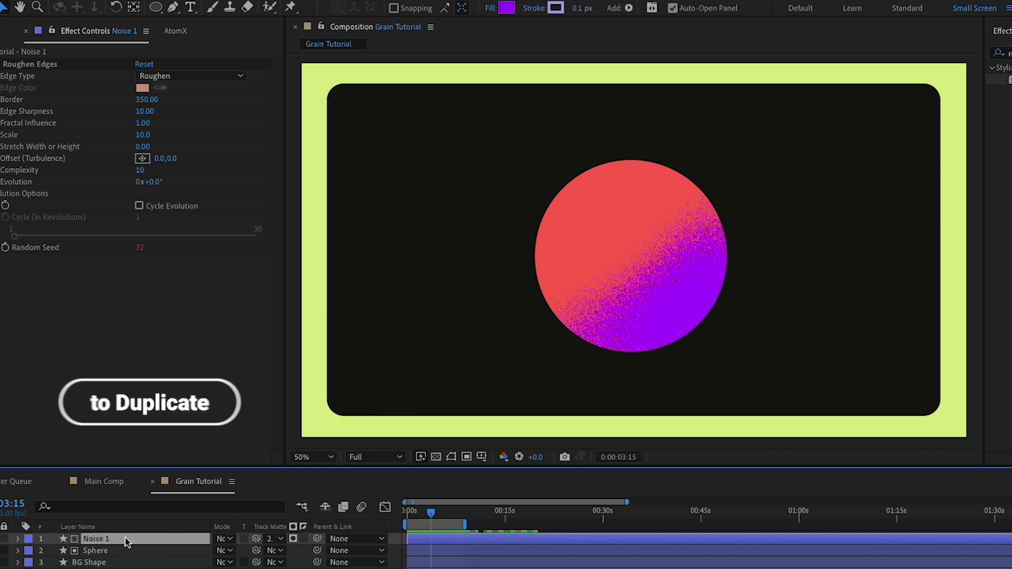
key("ctrl+d")
key("g")
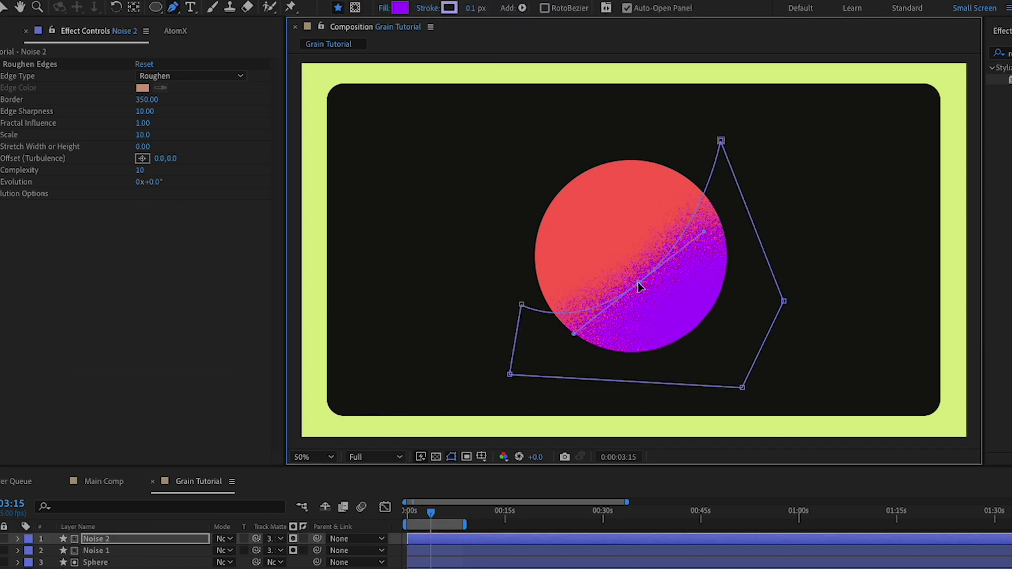
left_click_drag(638, 283, 682, 329)
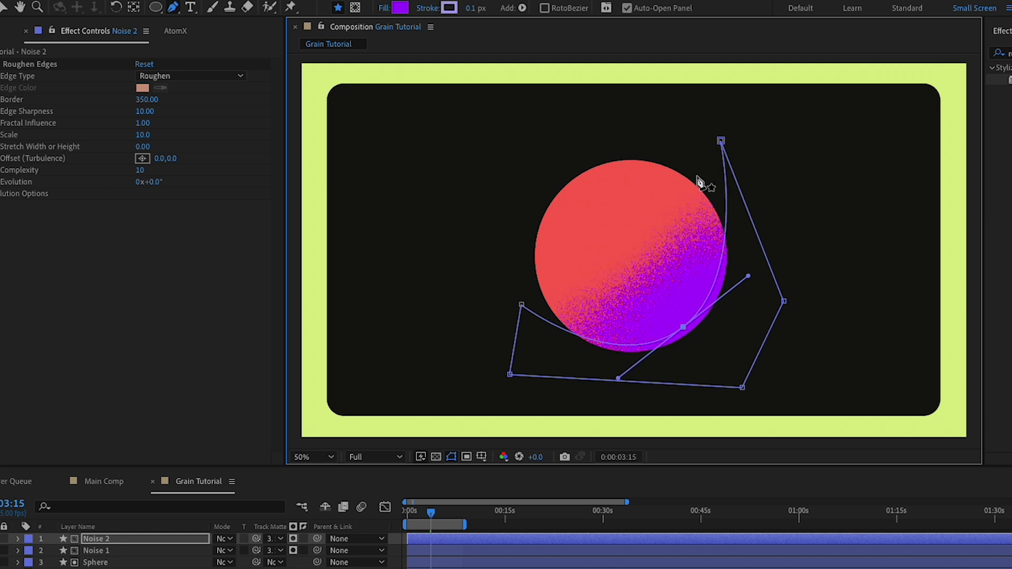
Set Noise 2's fill to the lime border colour using the eyedropper.
left_click(404, 7)
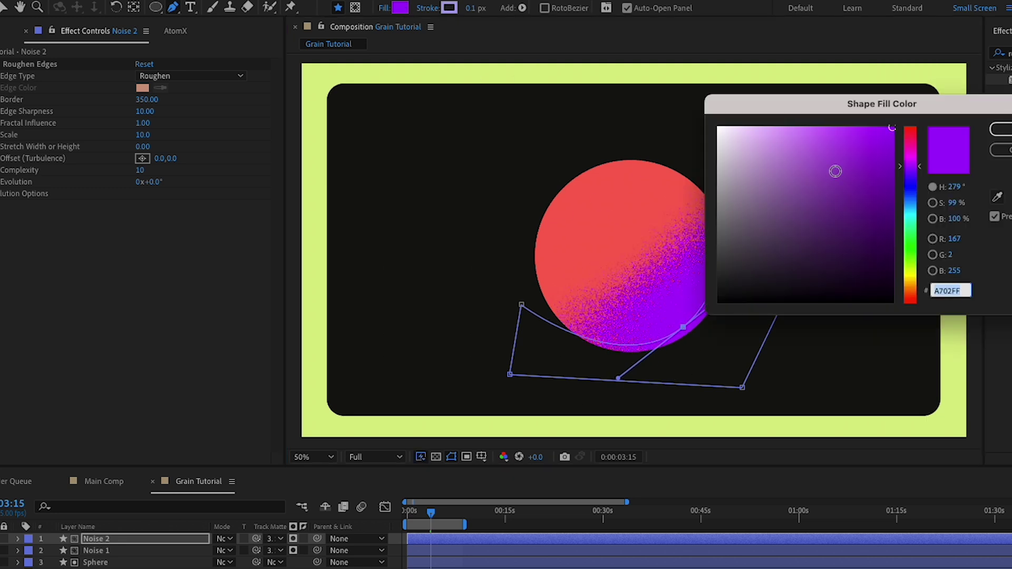
left_click_drag(908, 193, 918, 236)
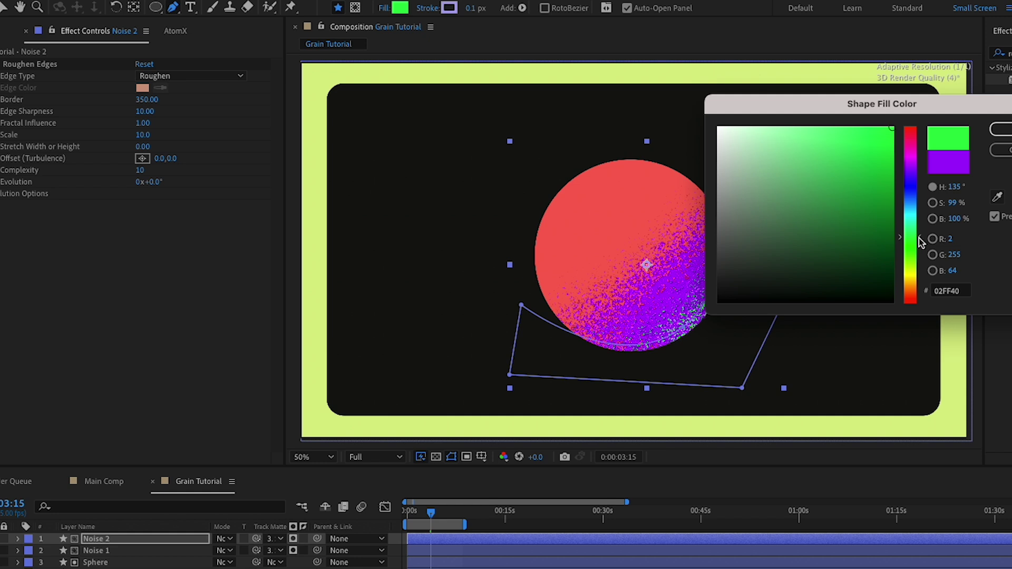
left_click(997, 197)
left_click(955, 338)
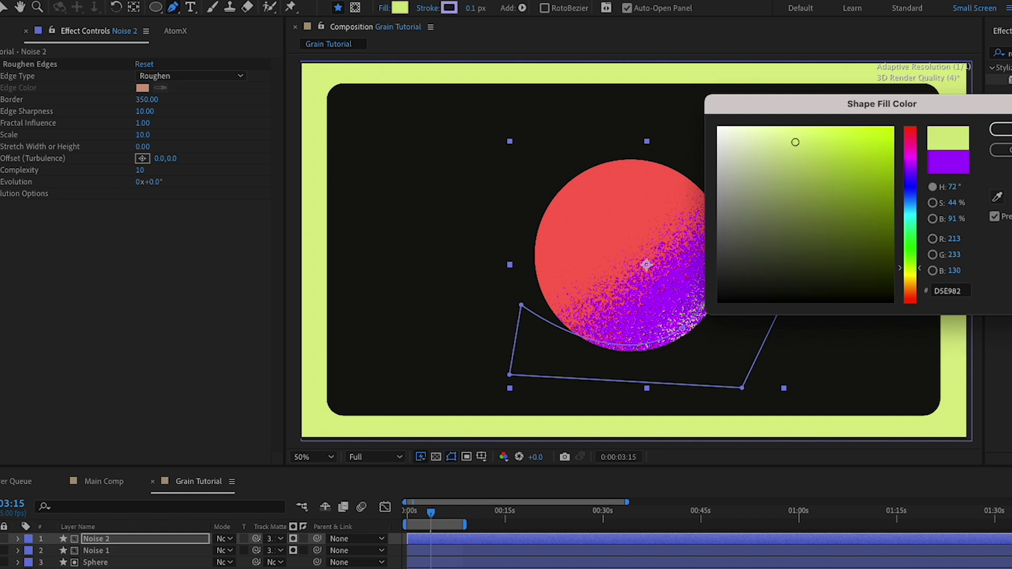
Set Noise 2's Roughen Edges Border to 250 and add a mask vertex.
left_click(150, 101)
type("250")
key("Return")
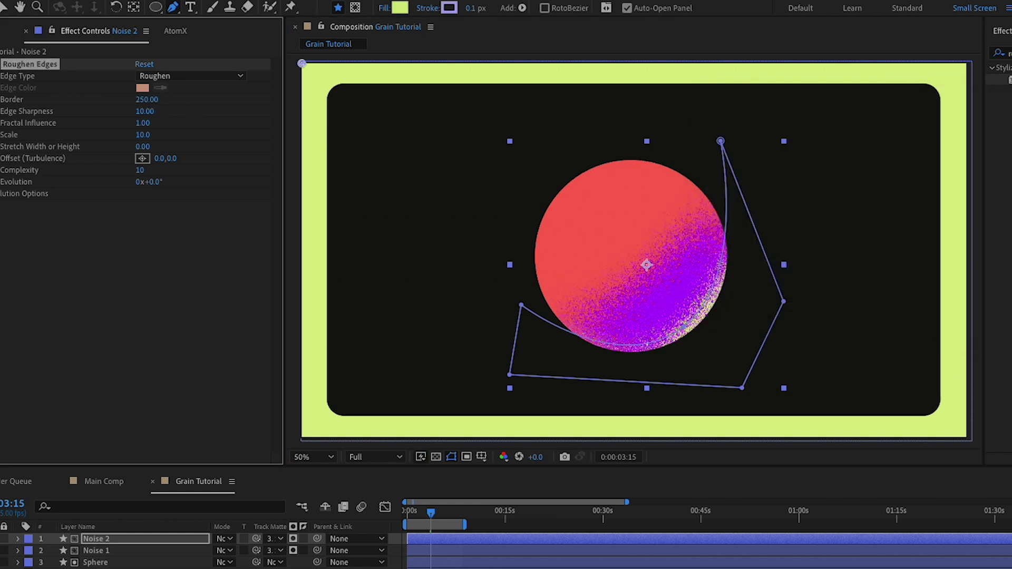
left_click(683, 328)
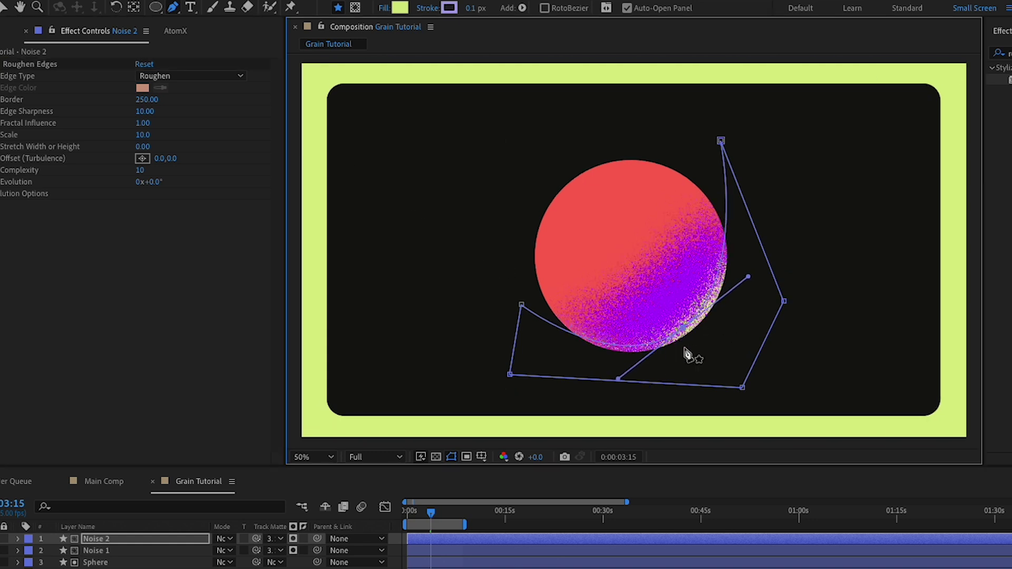
left_click(96, 542)
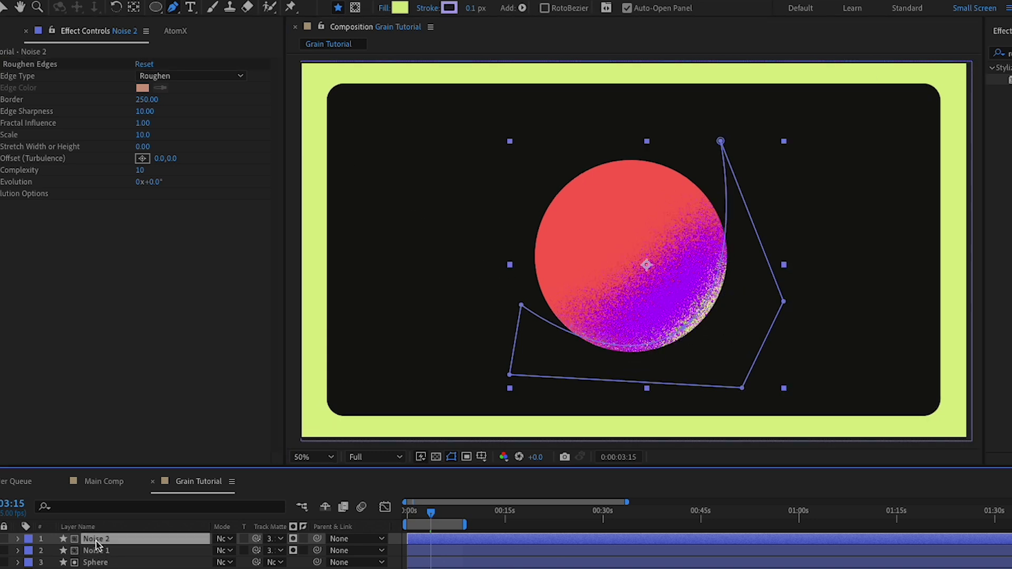
Duplicate Noise 2 as Noise 3 and move its mask vertices over the sphere's left side.
key("ctrl+d")
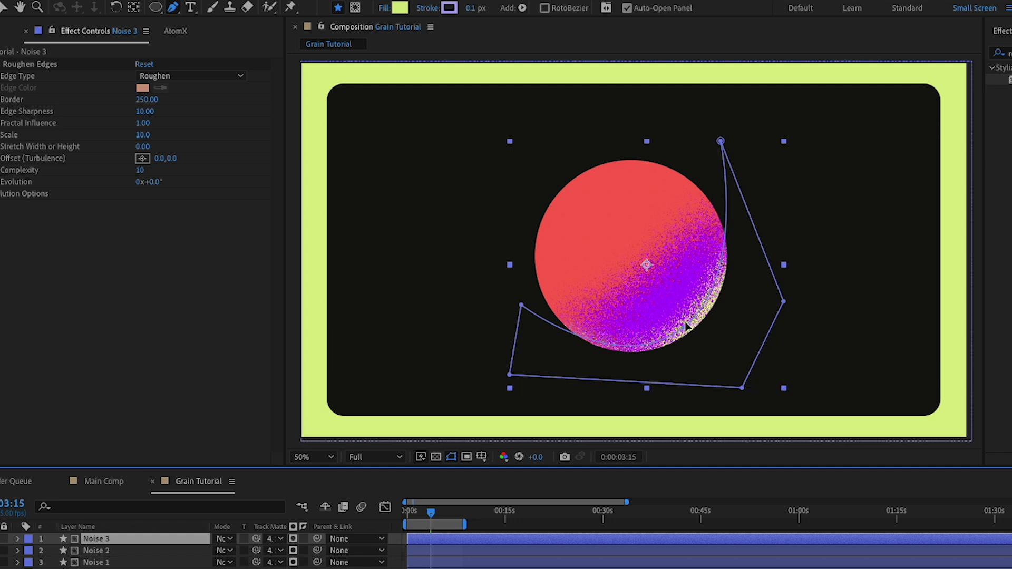
left_click_drag(682, 331, 579, 193)
left_click_drag(784, 301, 514, 139)
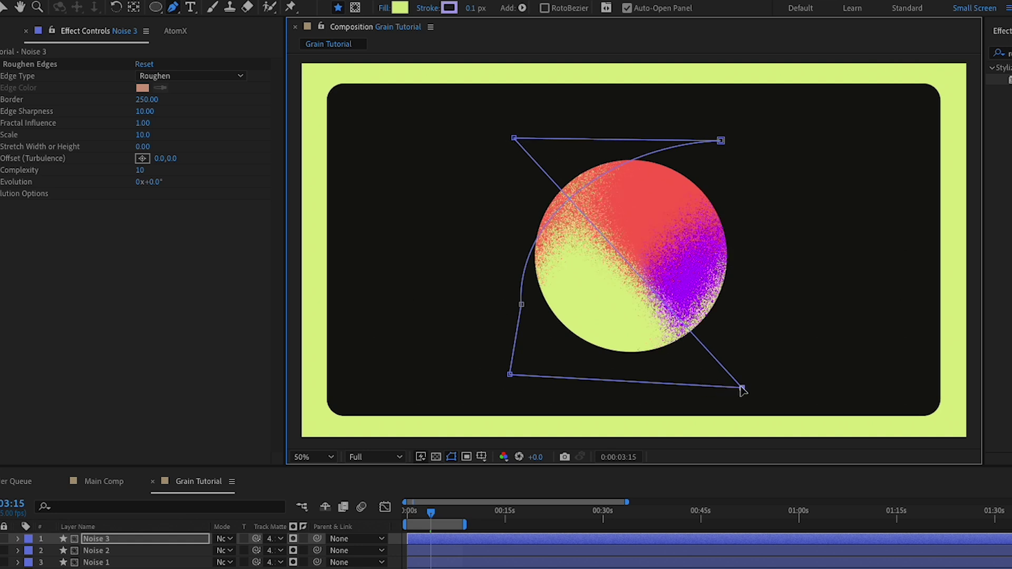
left_click_drag(741, 387, 446, 224)
left_click_drag(523, 307, 551, 307)
Set Noise 3's fill to pale yellow F6FFD3 and duplicate it as Noise 4.
left_click(399, 8)
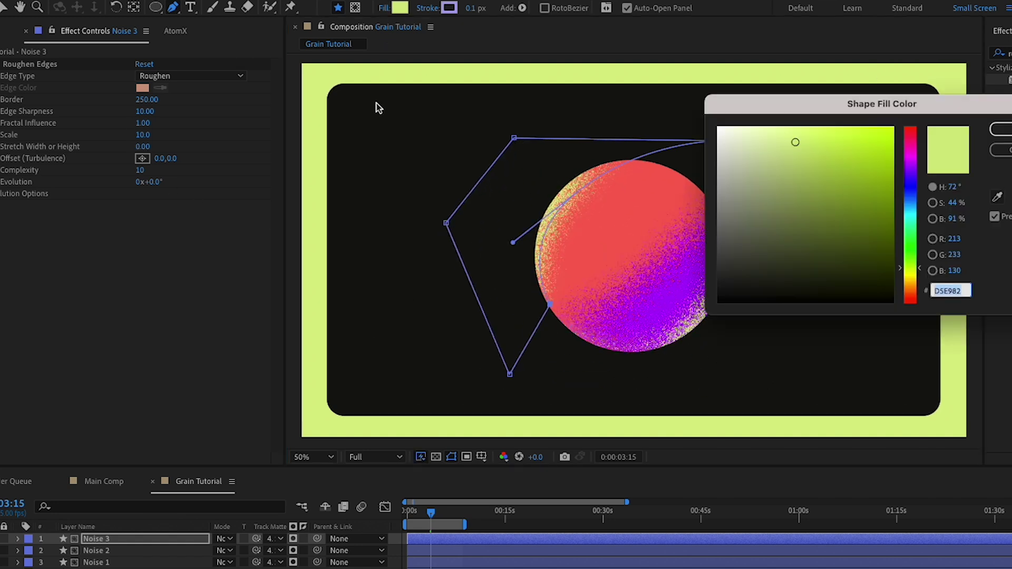
left_click_drag(780, 132, 769, 117)
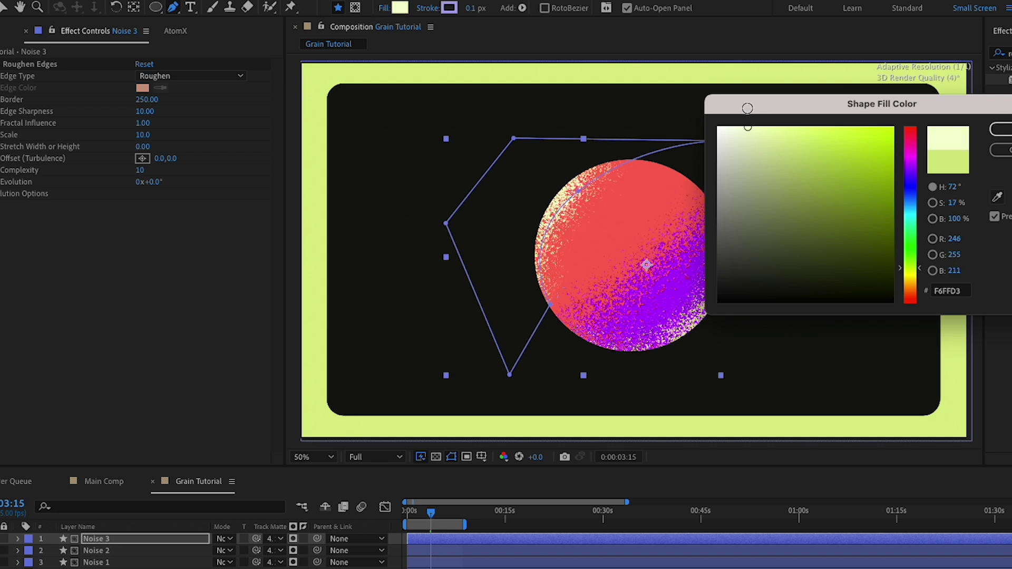
left_click(1002, 130)
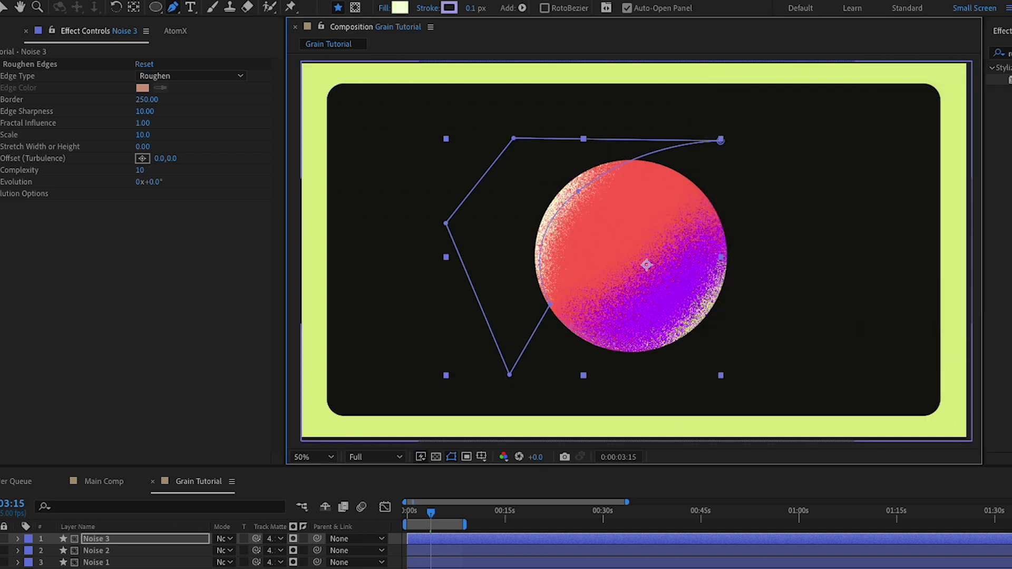
left_click(91, 539)
key("ctrl+d")
Replace Noise 4's mask with a small ellipse in the sphere's upper left.
left_click(156, 9)
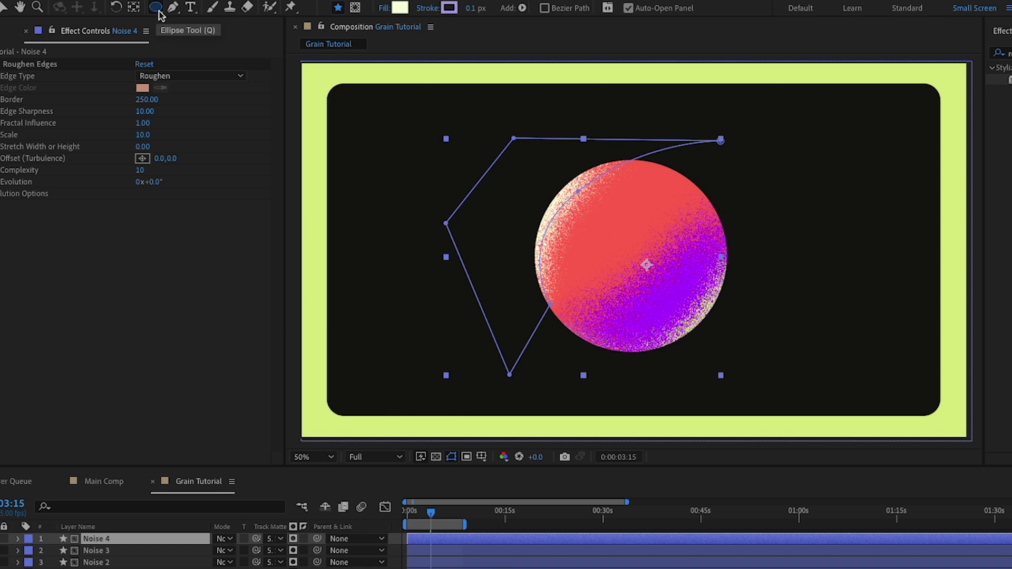
mouse_move(573, 214)
left_mouse_down()
mouse_move(616, 248)
mouse_move(635, 279)
left_mouse_up()
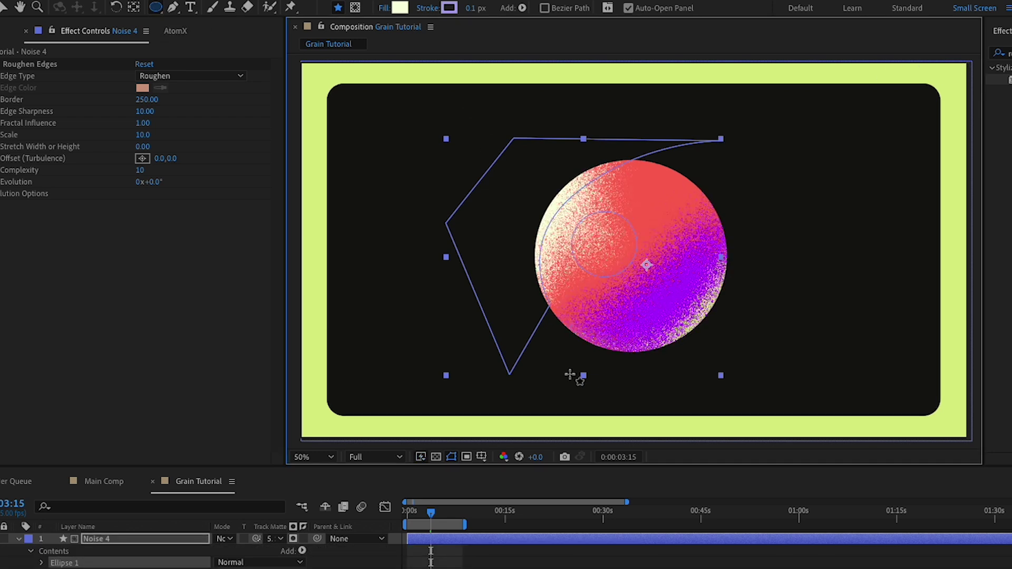
left_click(70, 565)
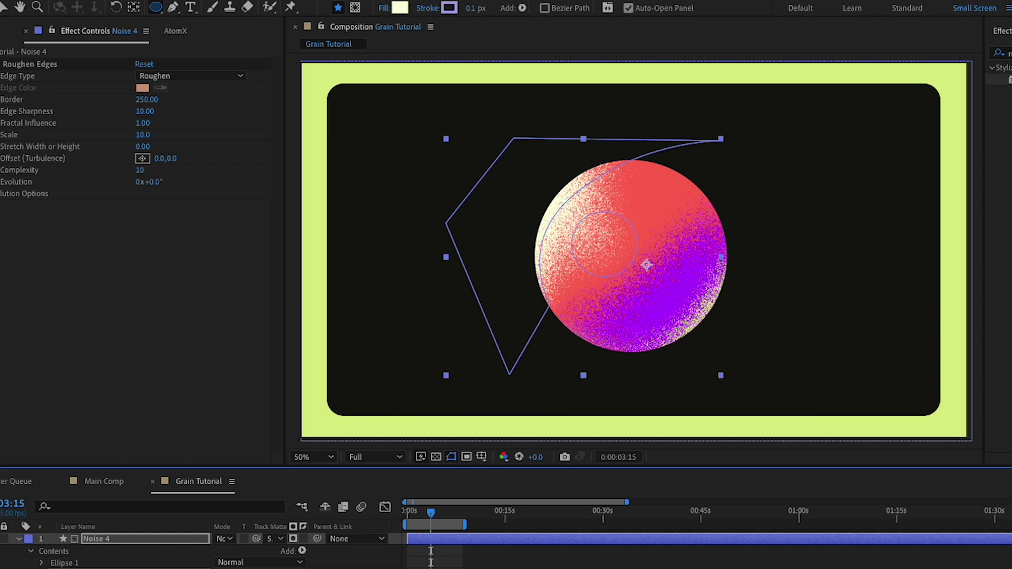
key("ctrl+z")
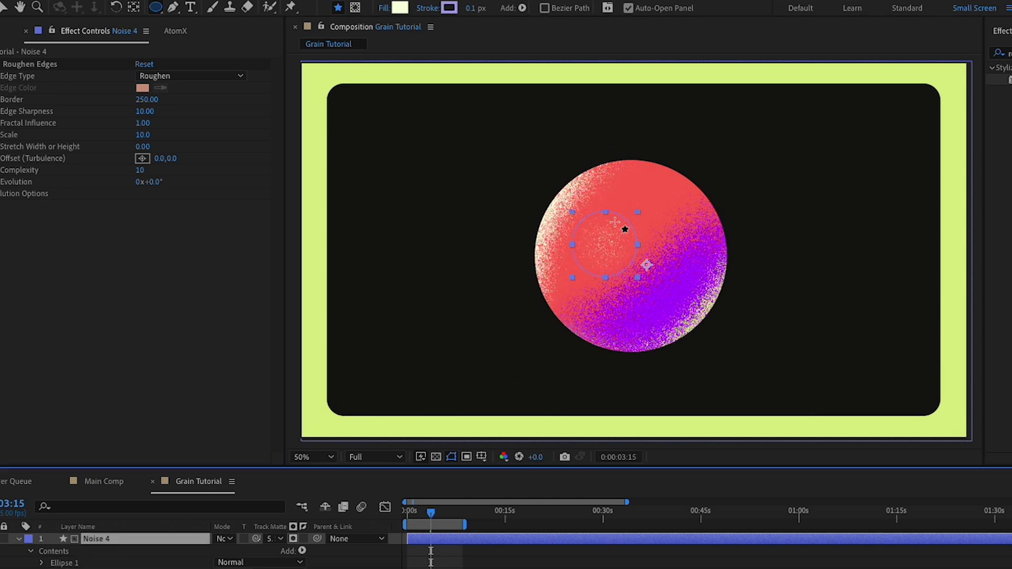
key("v")
left_click(617, 217)
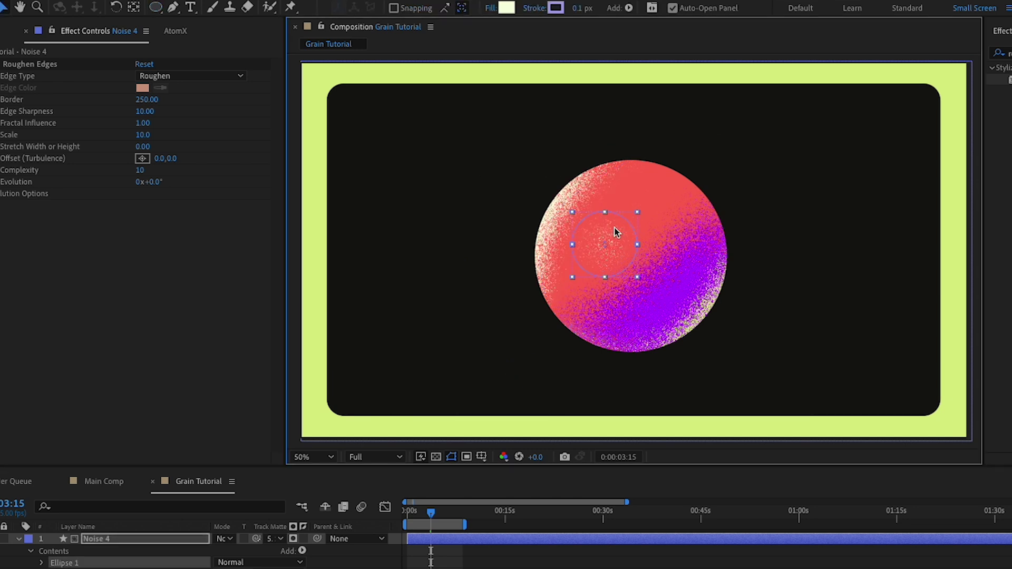
left_click_drag(612, 230, 607, 220)
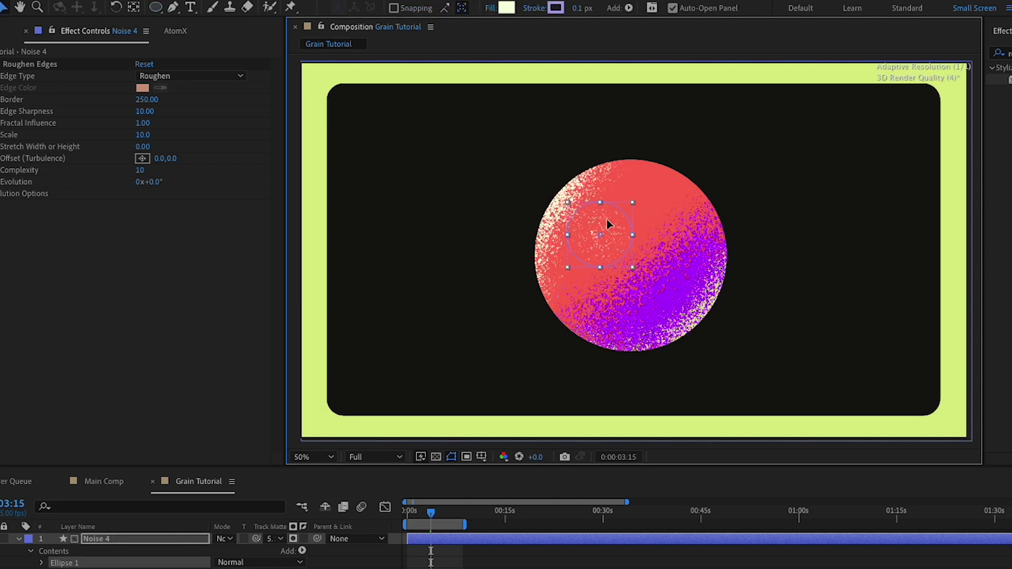
Set Noise 4's Roughen Edges Border to 200.
left_click(151, 99)
type("150")
key("Return")
left_click(148, 99)
type("200")
key("Return")
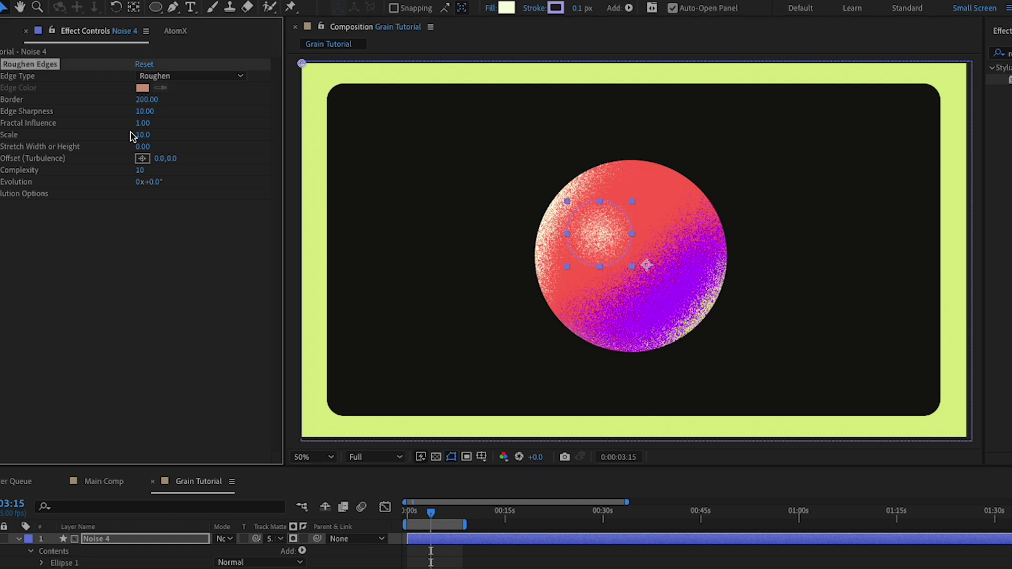
Give Noise 4 a light cyan A5E9FF fill and play back the animation.
left_click(505, 8)
left_click_drag(769, 126, 781, 123)
left_click(1001, 129)
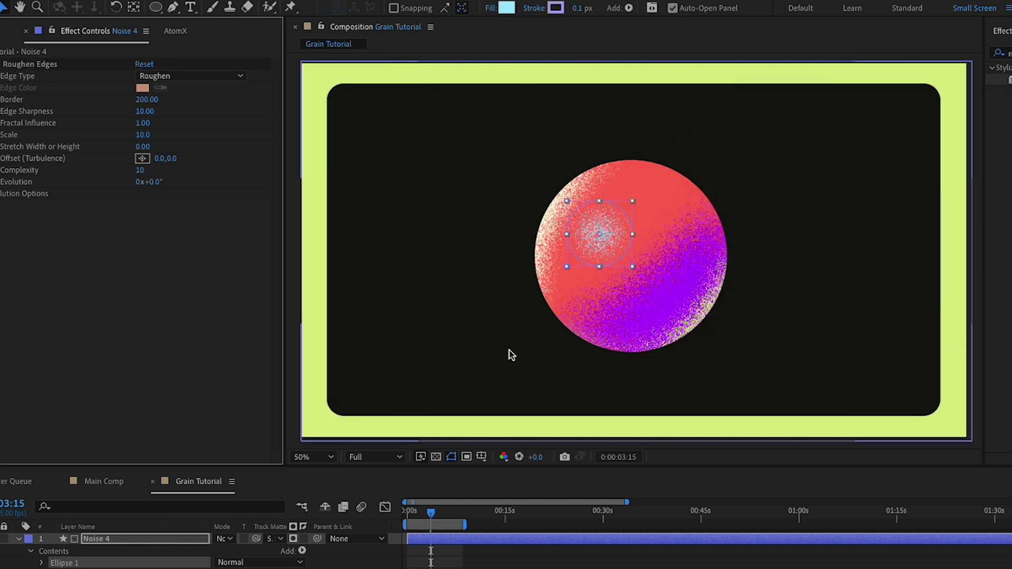
key("F2")
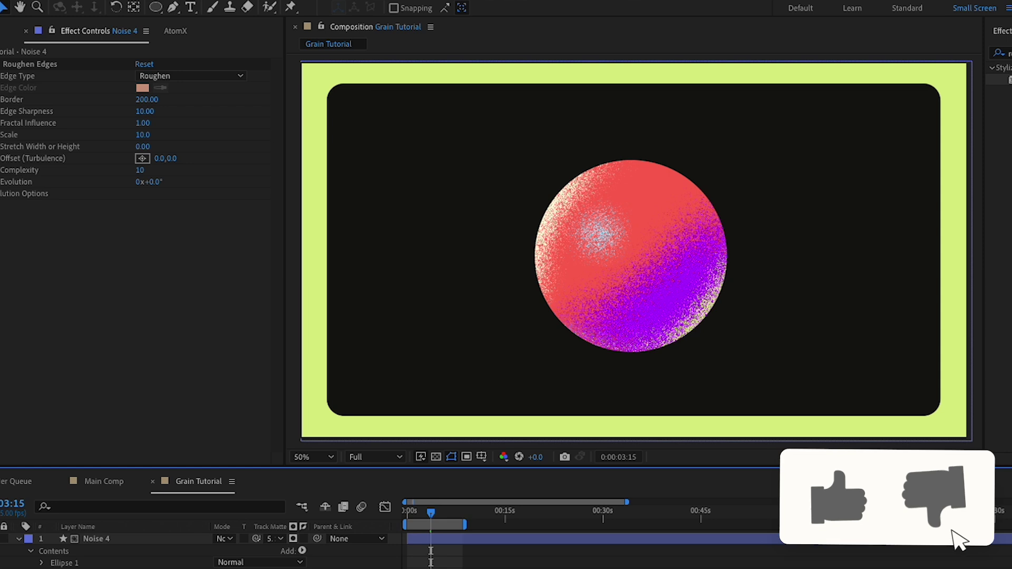
key("space")
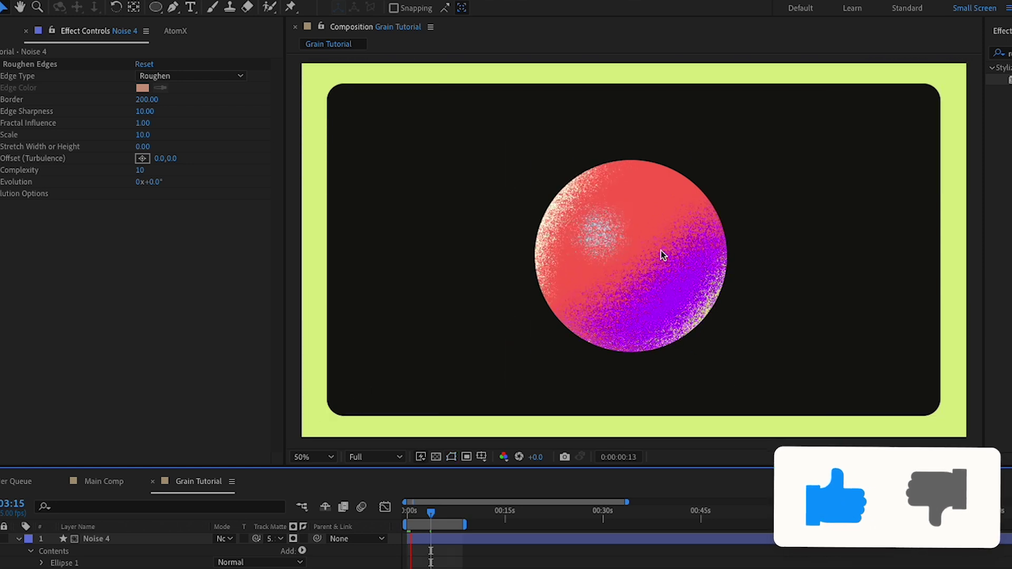
Stop playback and parent Noise 1–4 to the Sphere layer.
left_click(596, 360)
left_click(19, 540)
left_click(674, 227)
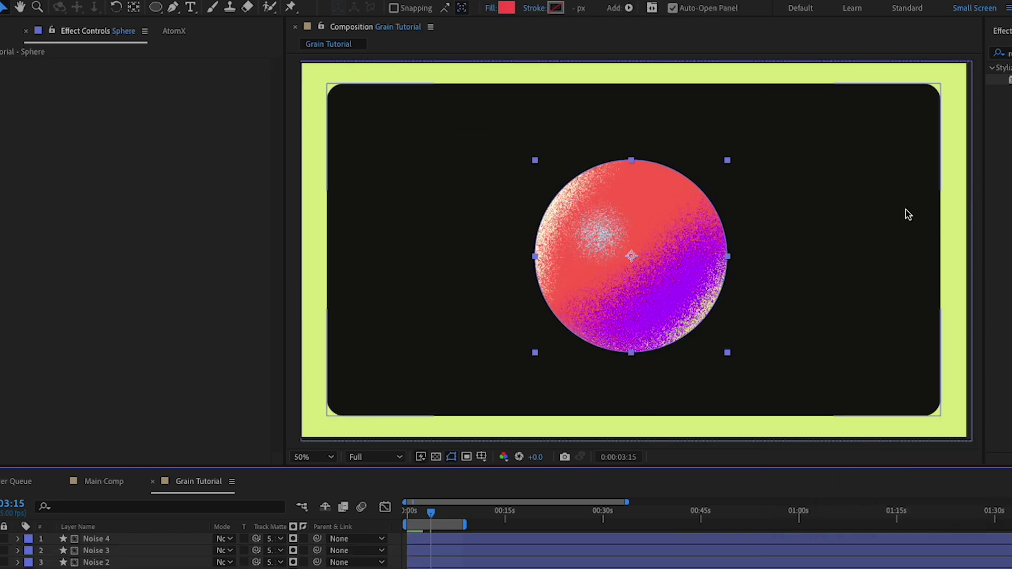
left_click_drag(697, 289, 658, 278)
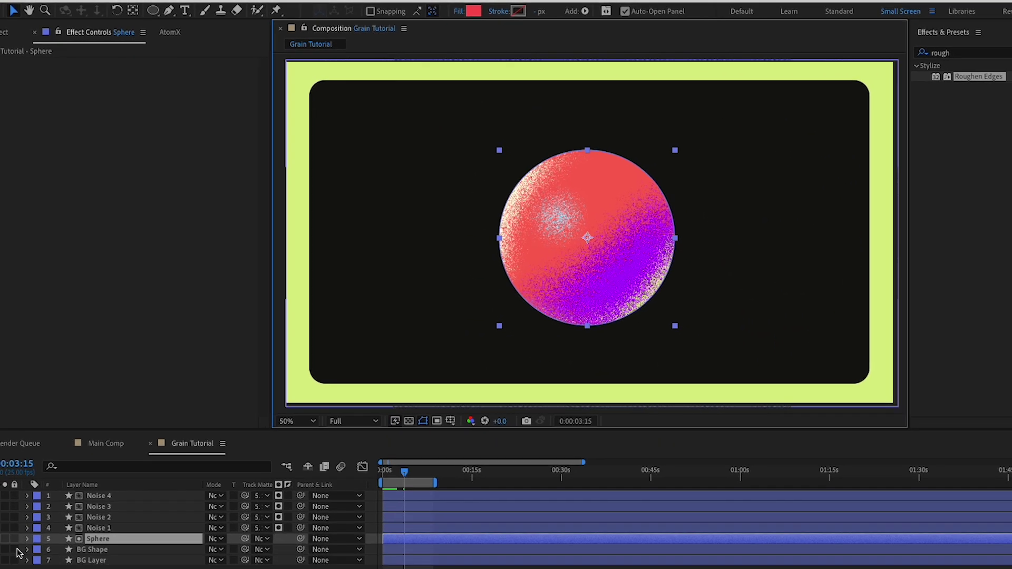
left_click(106, 525)
left_click(153, 493, "shift")
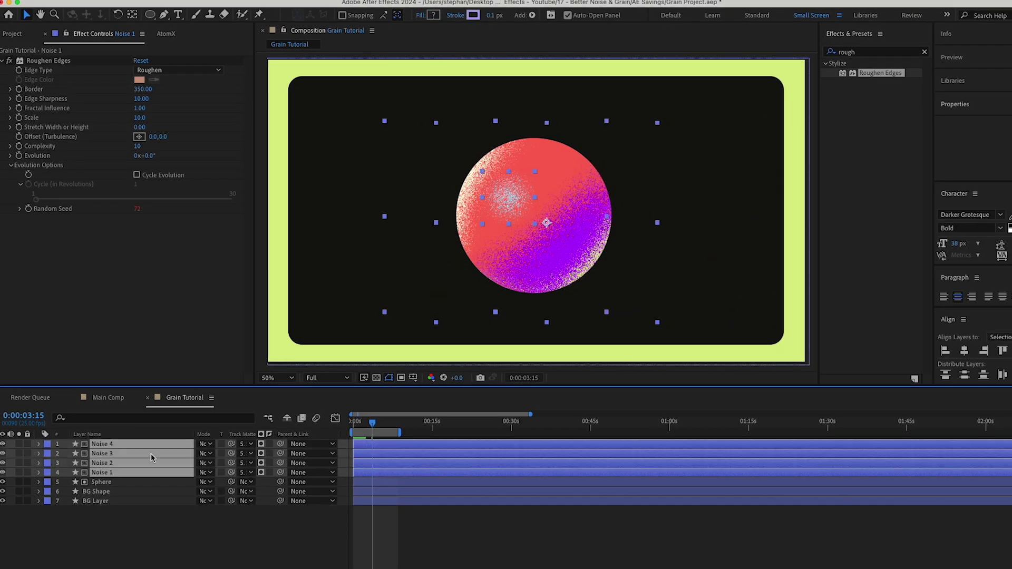
left_click_drag(282, 447, 103, 481)
Apply the AtomX MegaMotion Loop_Bounce_Med_Wobbly preset to the Sphere layer.
left_click(516, 269)
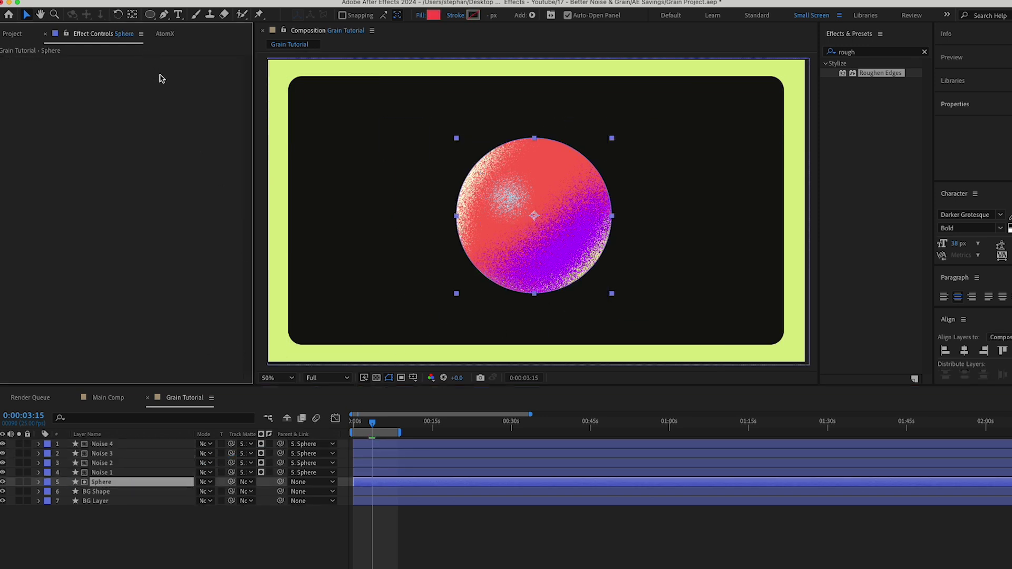
left_click(165, 35)
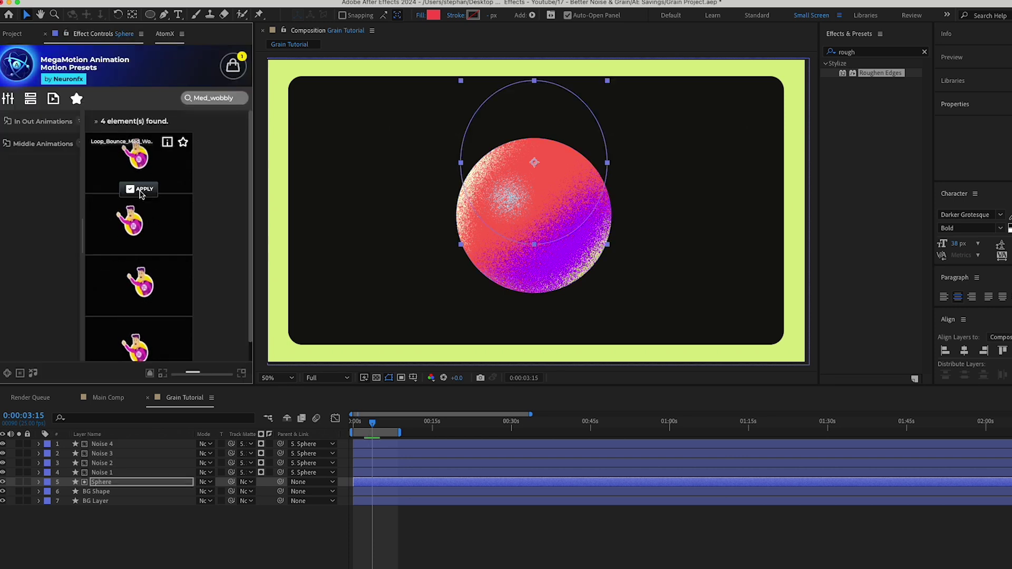
left_click(141, 191)
Deselect all layers and preview the sphere's wobbly bounce.
key("F2")
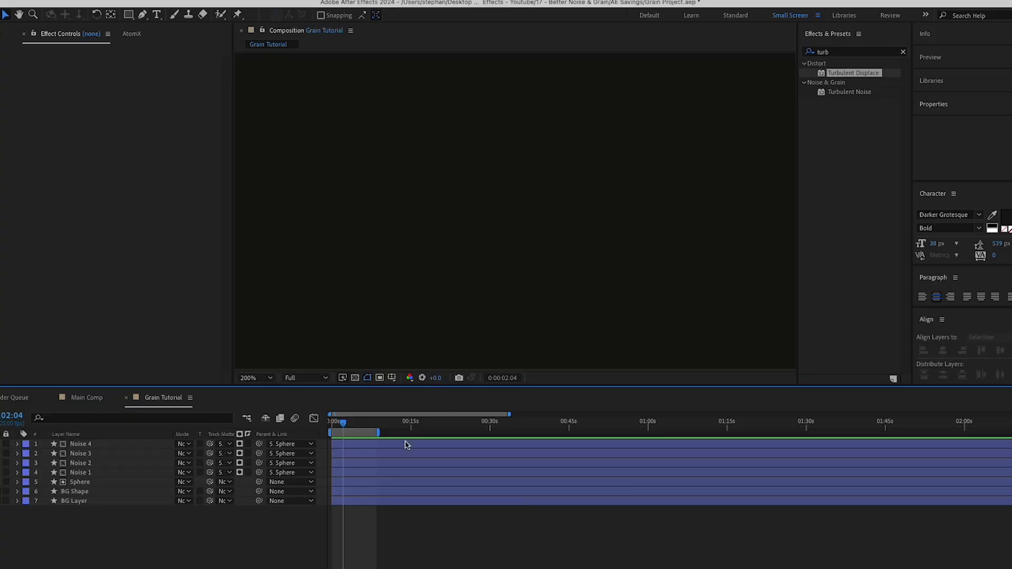
Create a full-frame rectangle shape layer named Noise Effect.
double_click(130, 15)
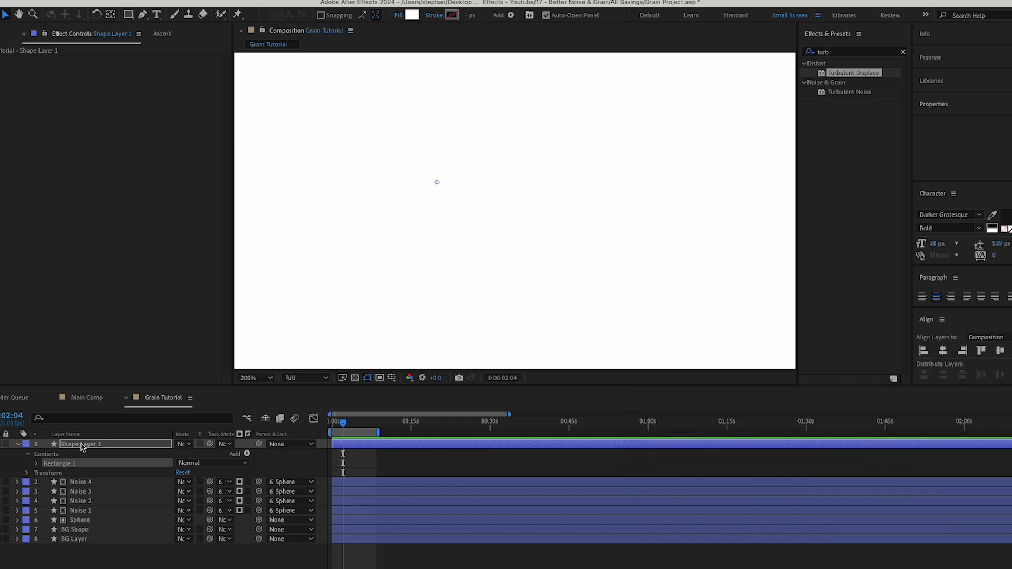
type("Noise")
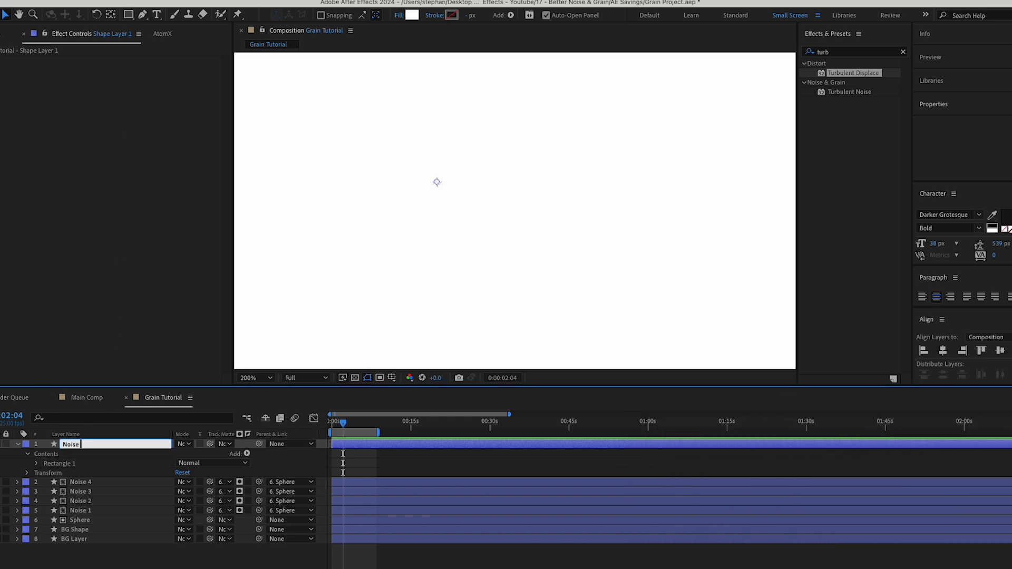
type(" Effect")
key("Return")
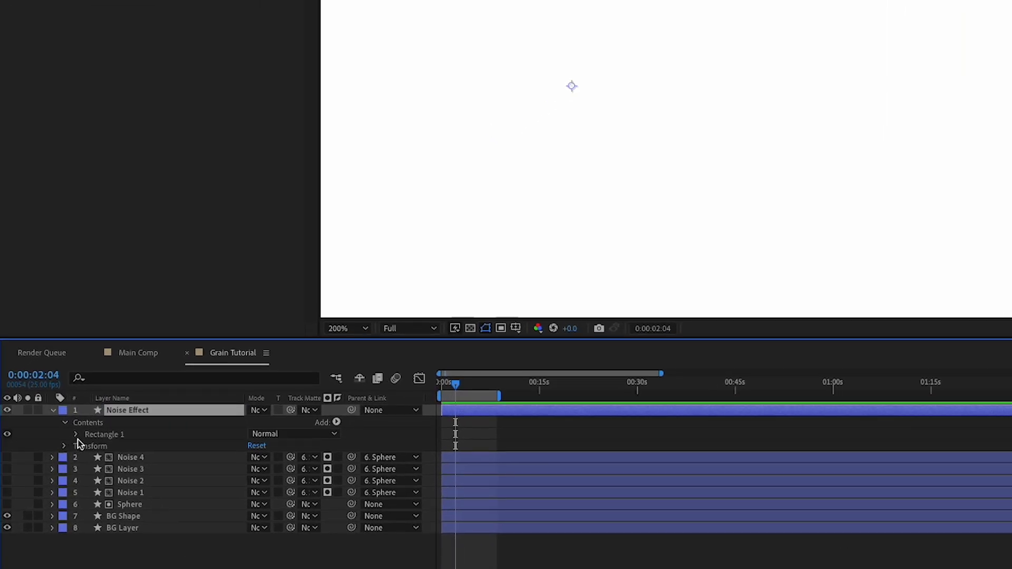
Resize Rectangle 1's path to 2.0 × 1.1 and reveal its Fill 1 settings.
left_click(76, 435)
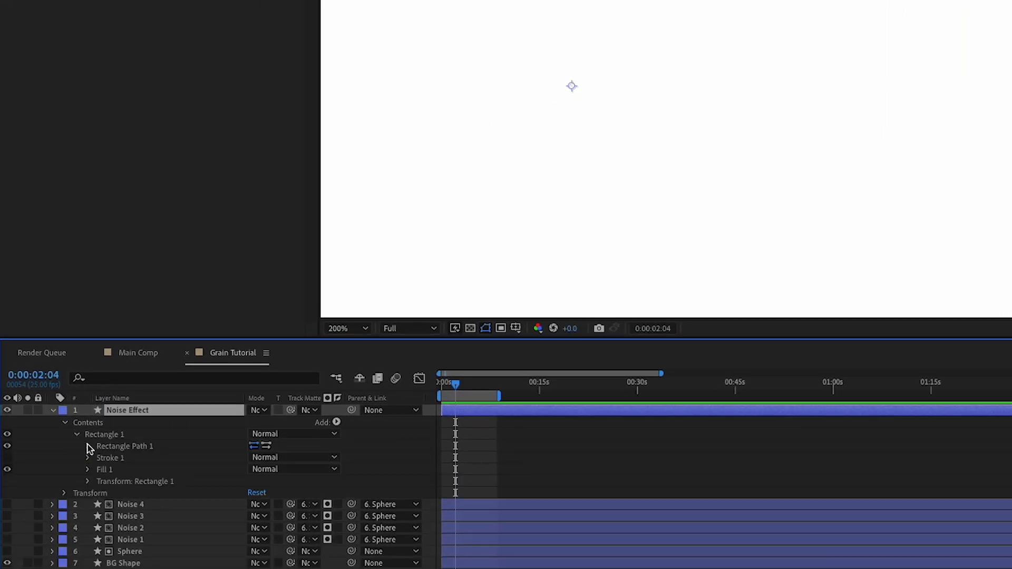
left_click(88, 446)
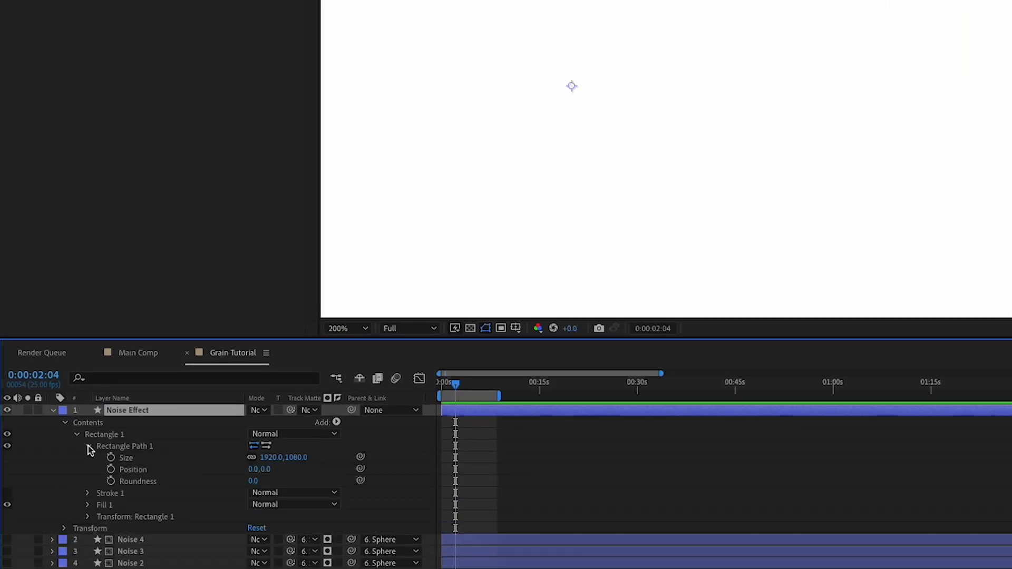
left_click(277, 457)
type("2")
key("Return")
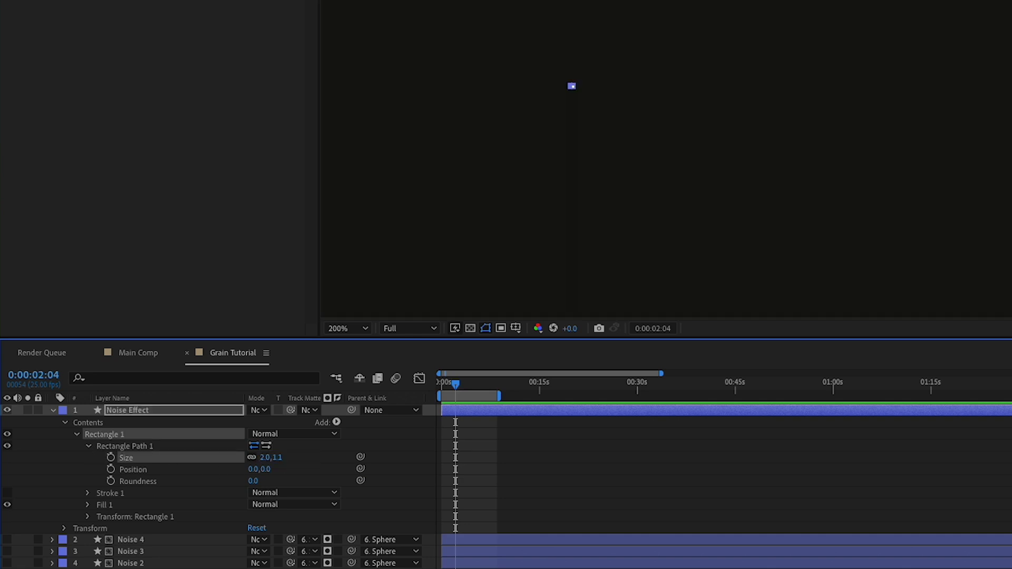
left_click(88, 505)
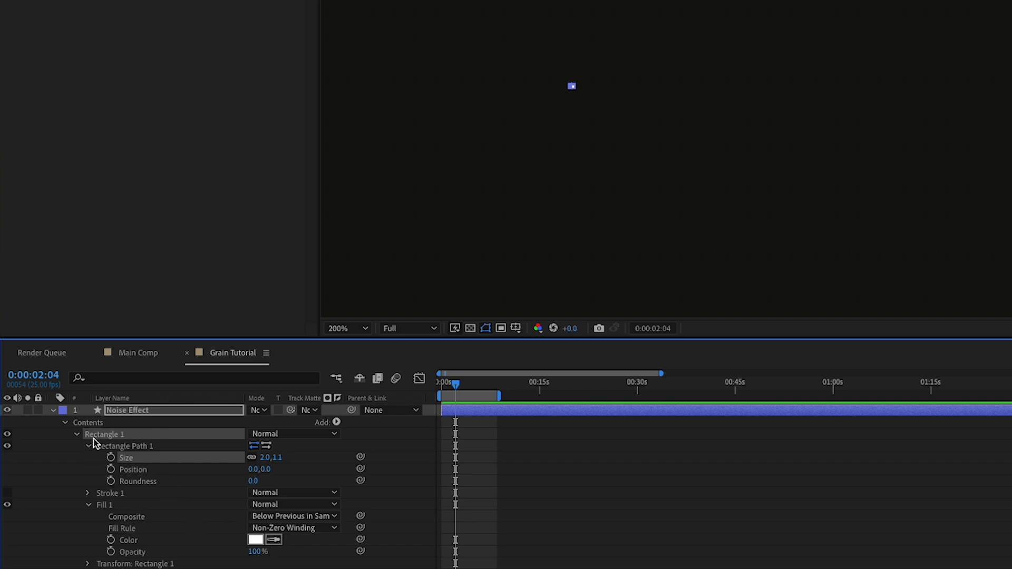
Duplicate the grain rectangle, move it right and enlarge it to 4.0,2.2.
key("ctrl+d")
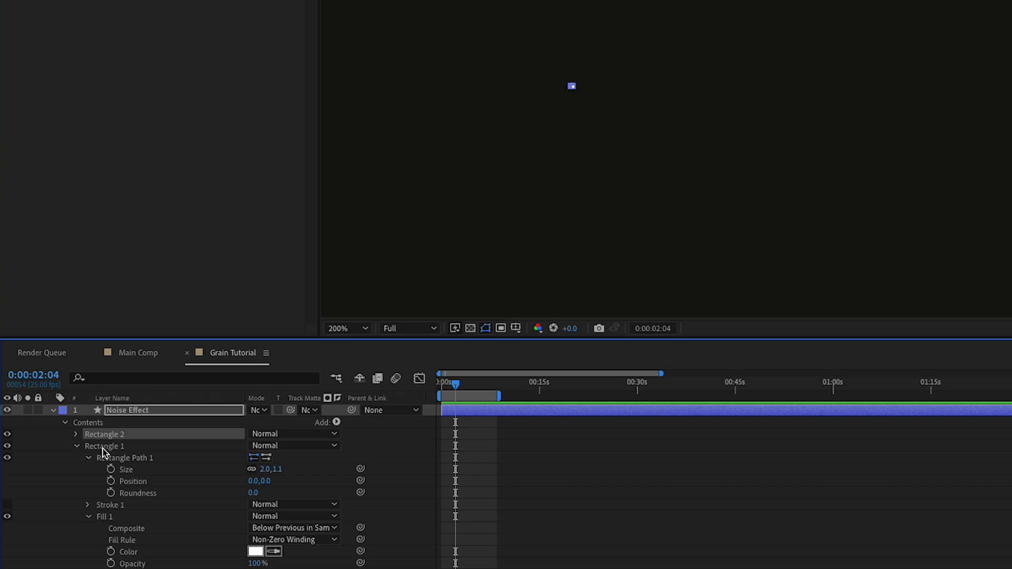
left_click(104, 447)
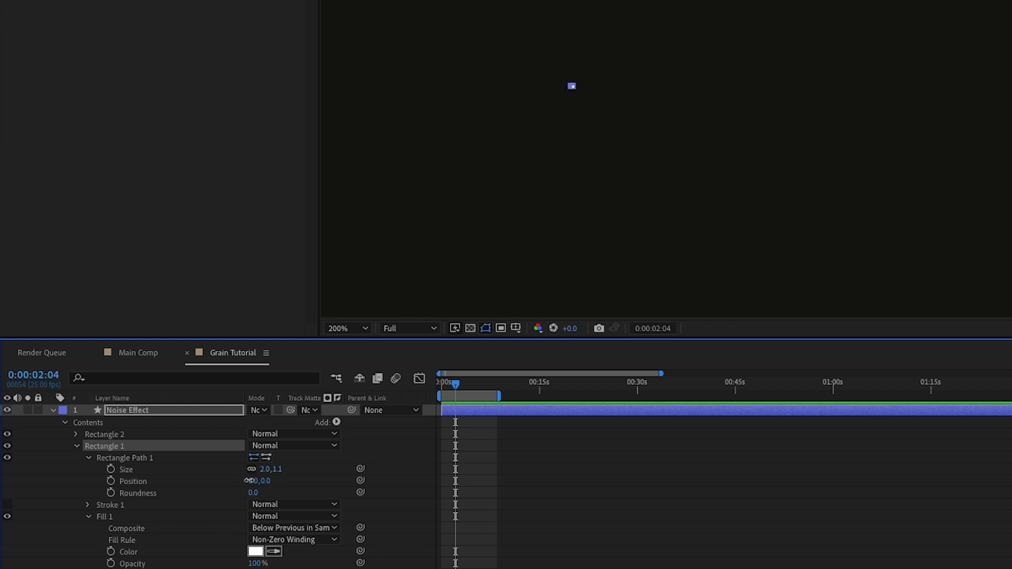
left_click_drag(251, 481, 292, 477)
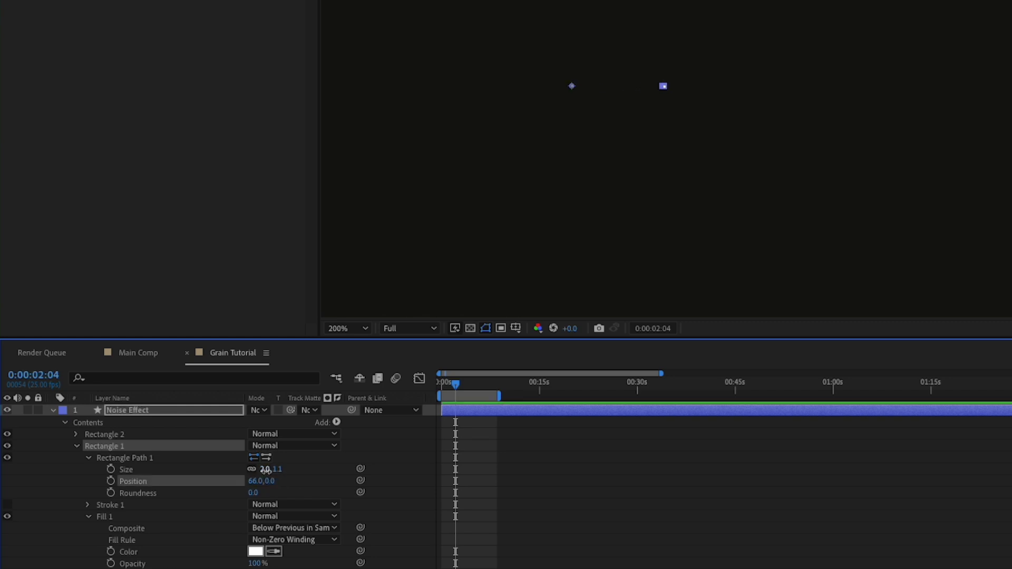
left_click(265, 468)
type("4")
key("Return")
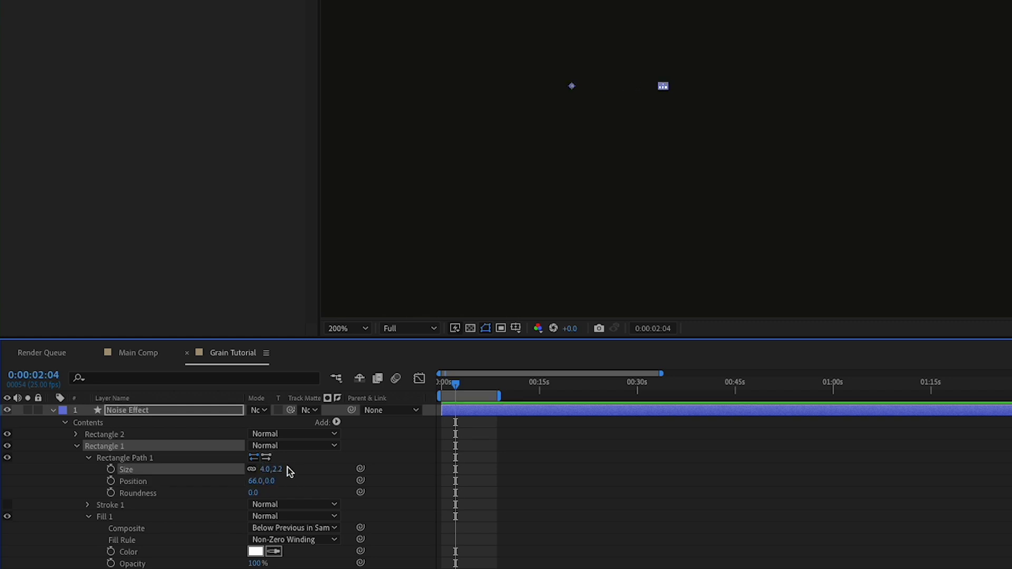
left_click(296, 479)
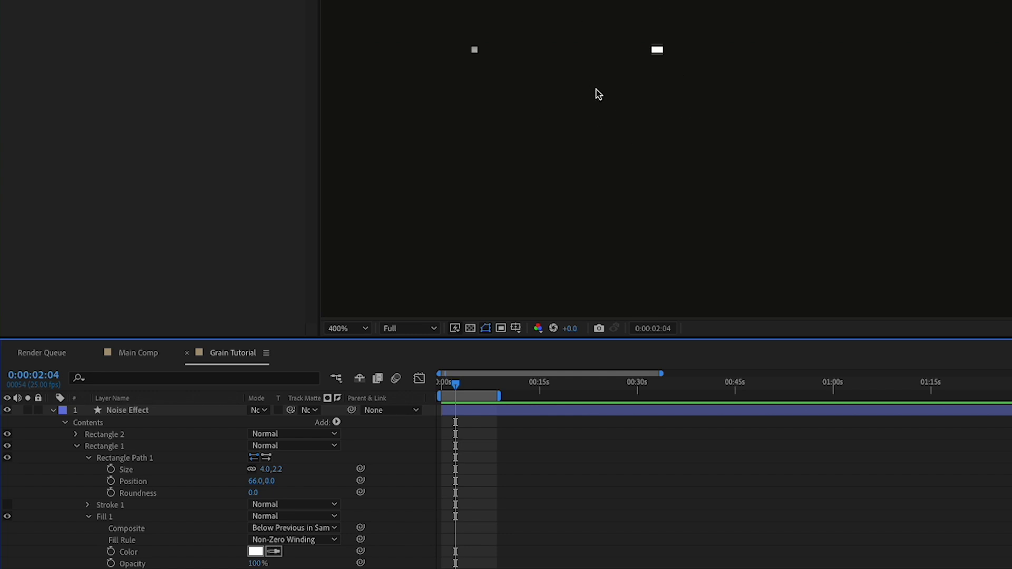
Shift that rectangle further right at 200% zoom and give it a darker grey fill.
left_click_drag(599, 92, 771, 160)
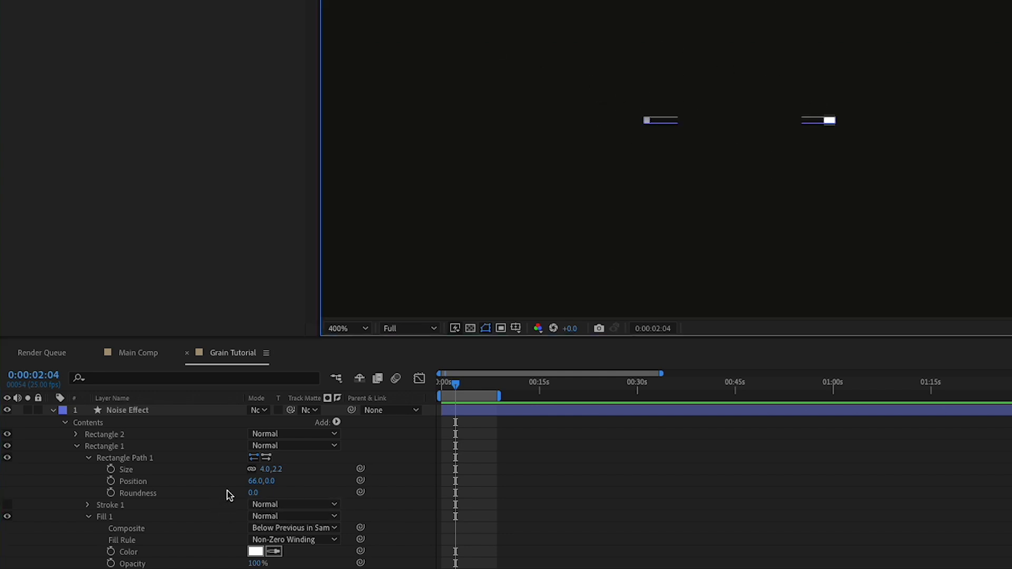
left_click_drag(255, 481, 314, 483)
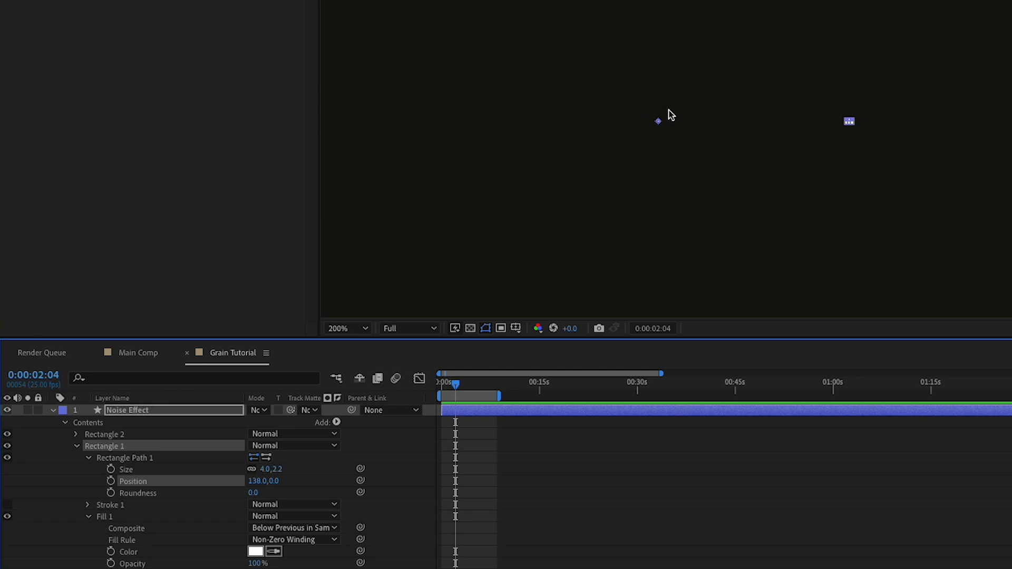
left_click(649, 119)
scroll(809, 113, "down", 1)
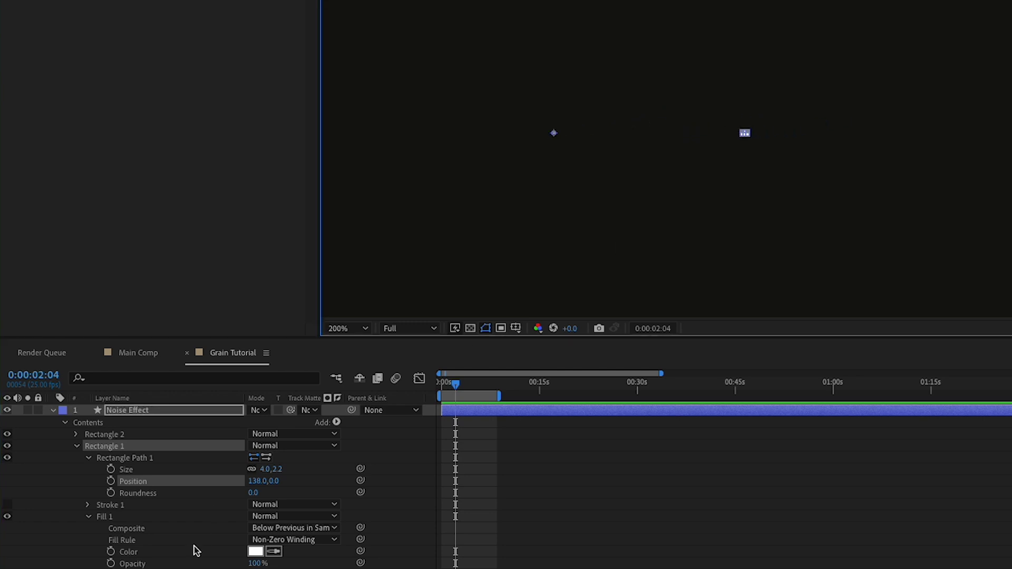
left_click(254, 552)
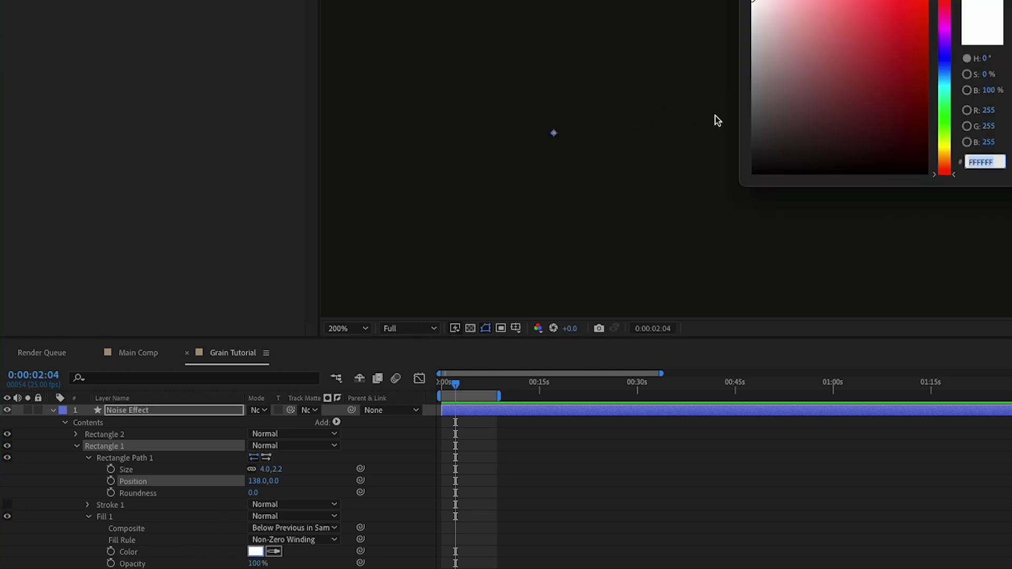
mouse_move(772, 74)
left_mouse_down()
mouse_move(690, 177)
mouse_move(615, 79)
mouse_move(598, 86)
left_mouse_up()
left_click(110, 448)
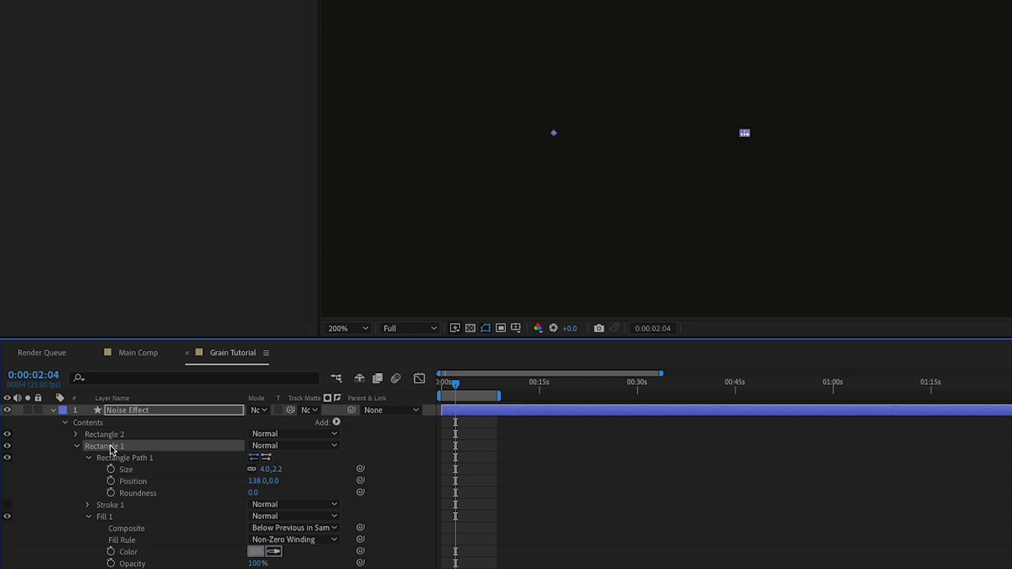
Add another copy moved left and down, sized 2.0,1.1 with a black fill.
key("ctrl+d")
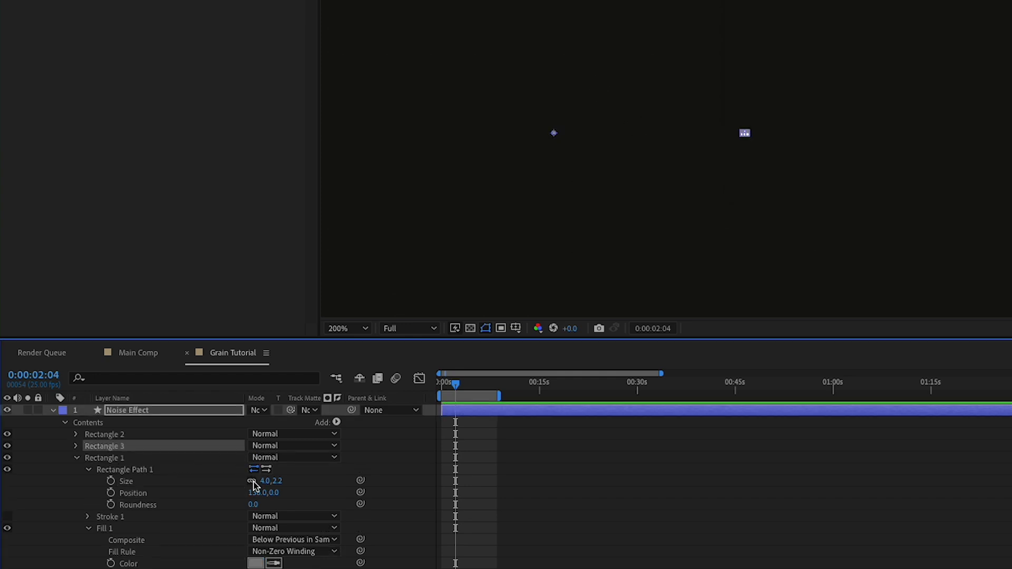
left_click_drag(258, 495, 68, 486)
left_click_drag(276, 492, 374, 470)
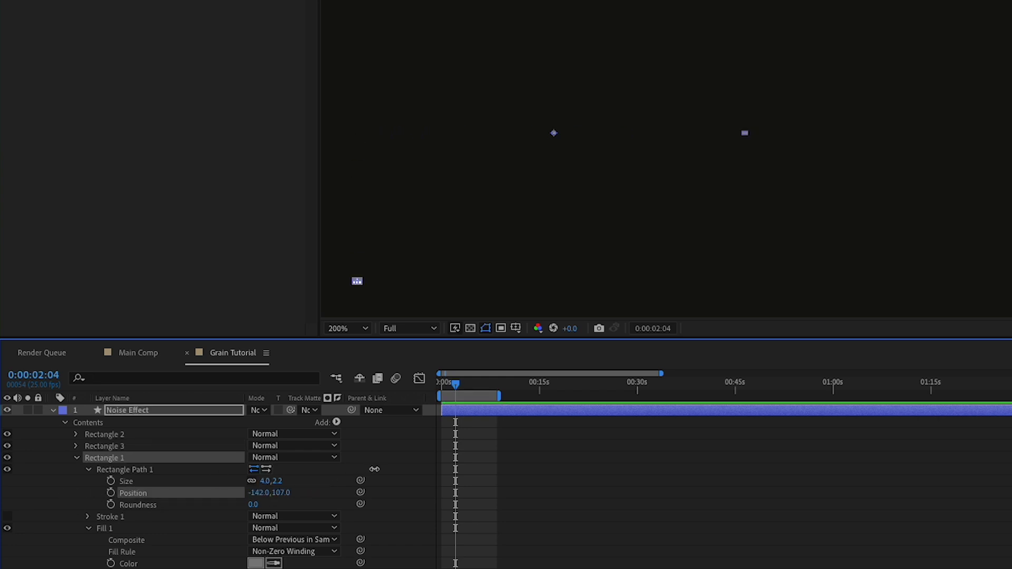
left_click(265, 481)
type("2")
key("Return")
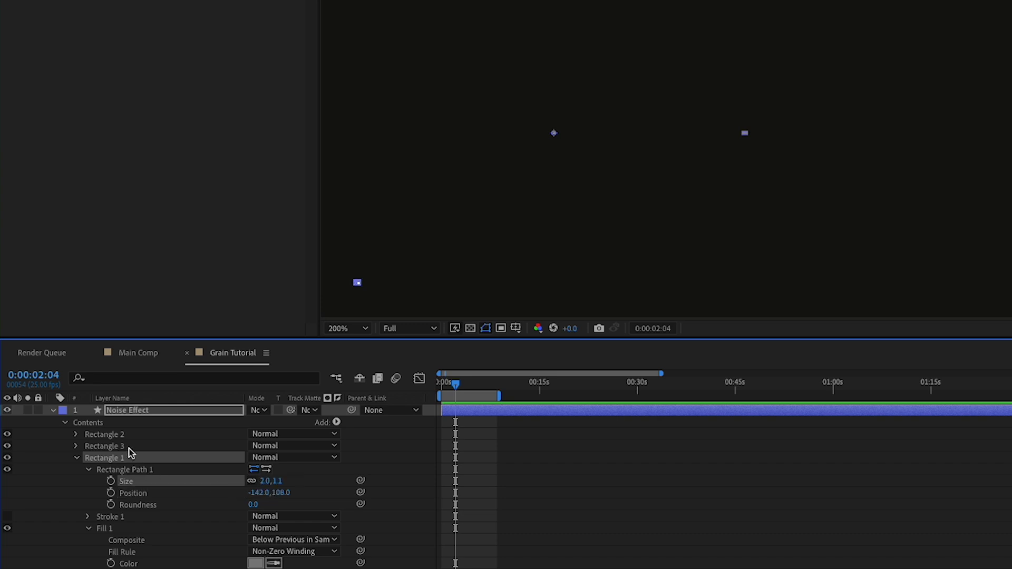
left_click(255, 564)
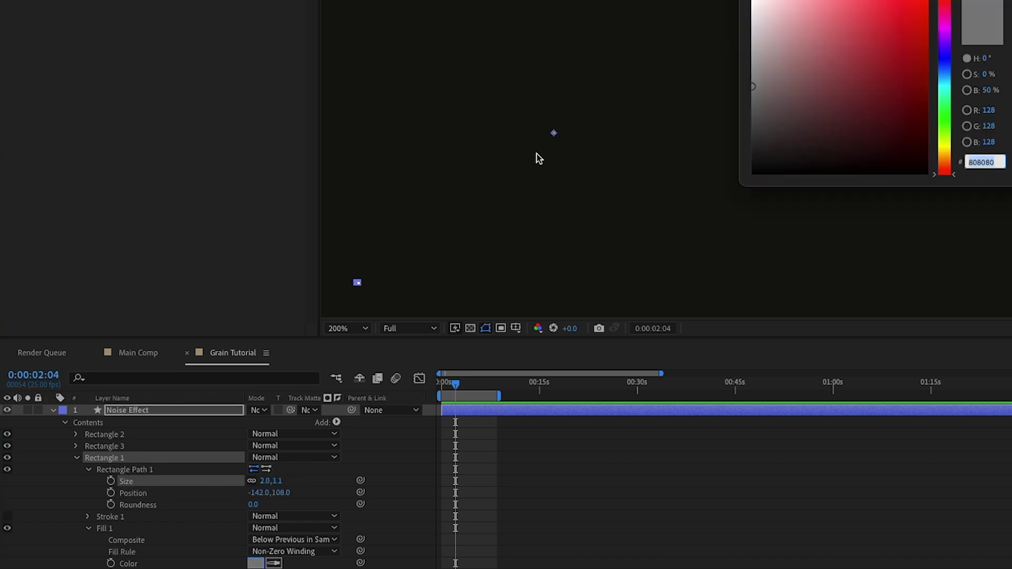
left_click_drag(778, 79, 692, 214)
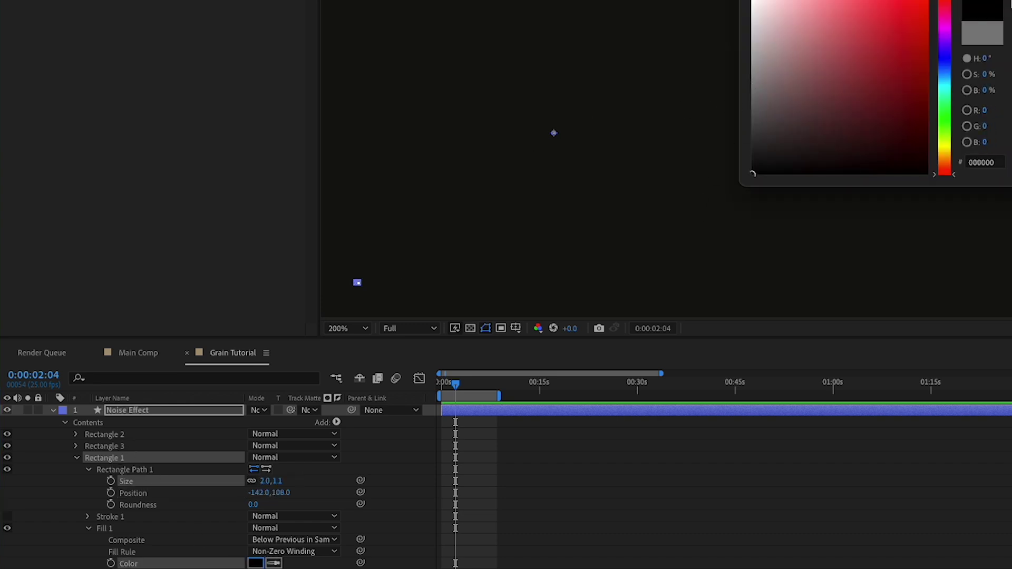
key("Return")
left_click(112, 461)
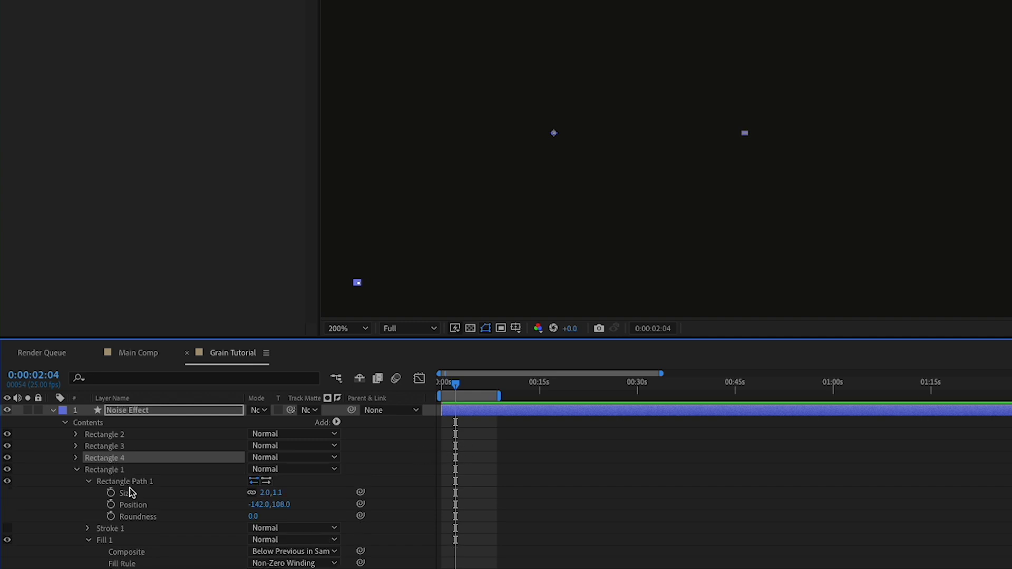
Add a third copy near 10,153, sized 3.0,1.7 with a white fill.
key("ctrl+d")
left_click(281, 492)
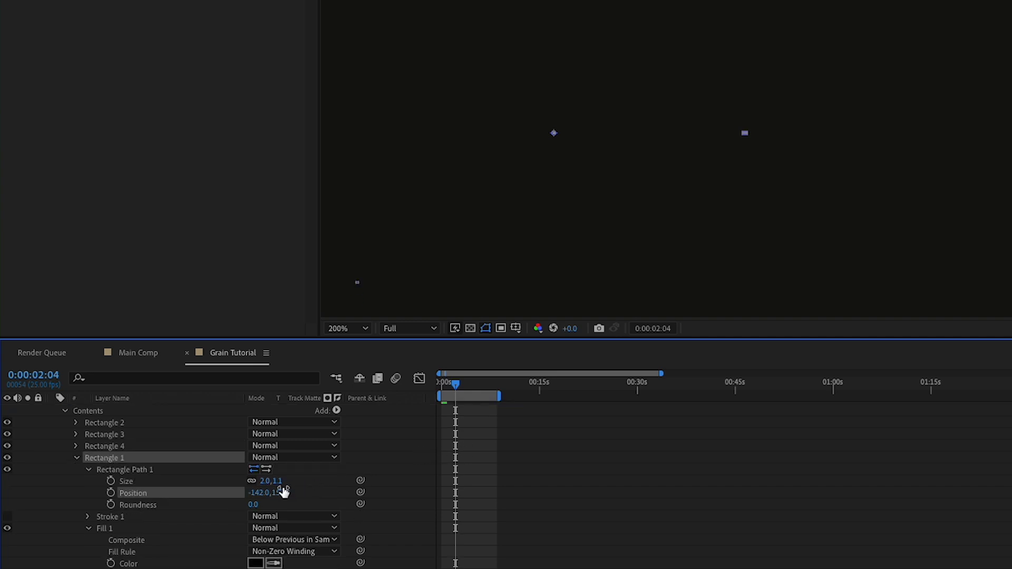
key("comma")
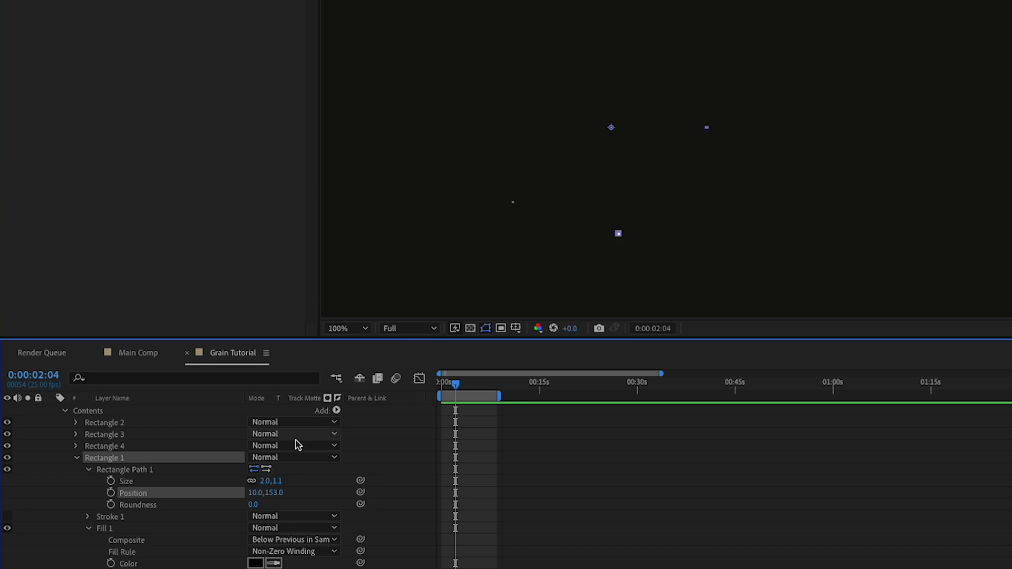
left_click_drag(255, 493, 467, 469)
left_click(265, 481)
type("3")
key("Return")
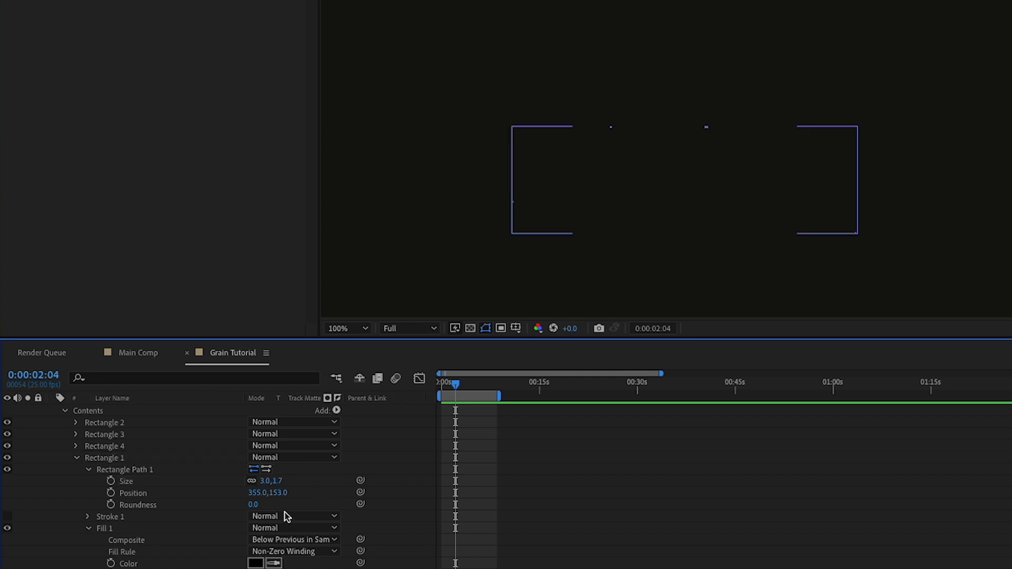
left_click(256, 563)
left_click(754, 1)
left_click(98, 461)
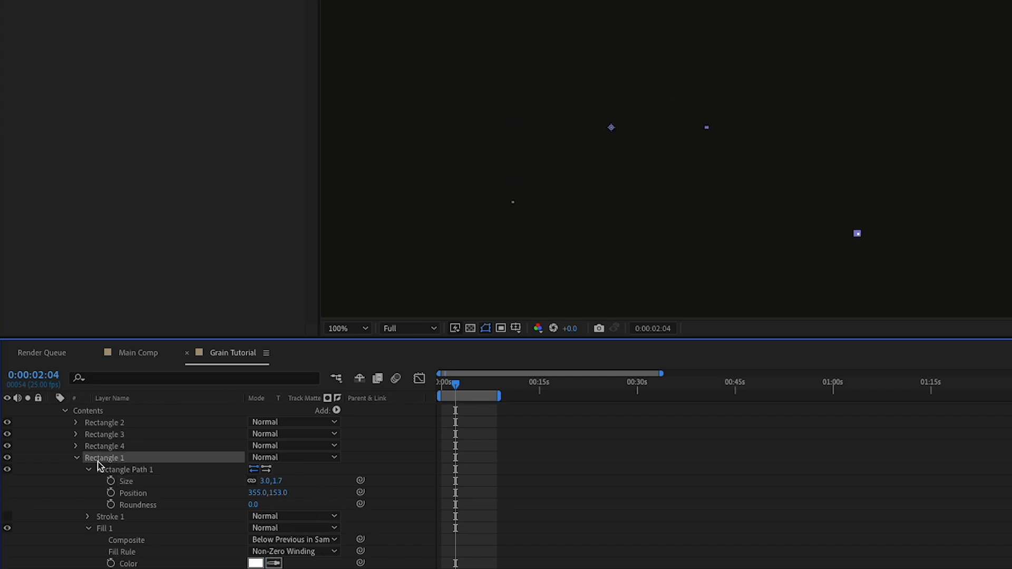
Add more copies: one at -400,-200, then a 1.0,0.6 speck at -271,-116, plus Rectangle 6.
key("ctrl+d")
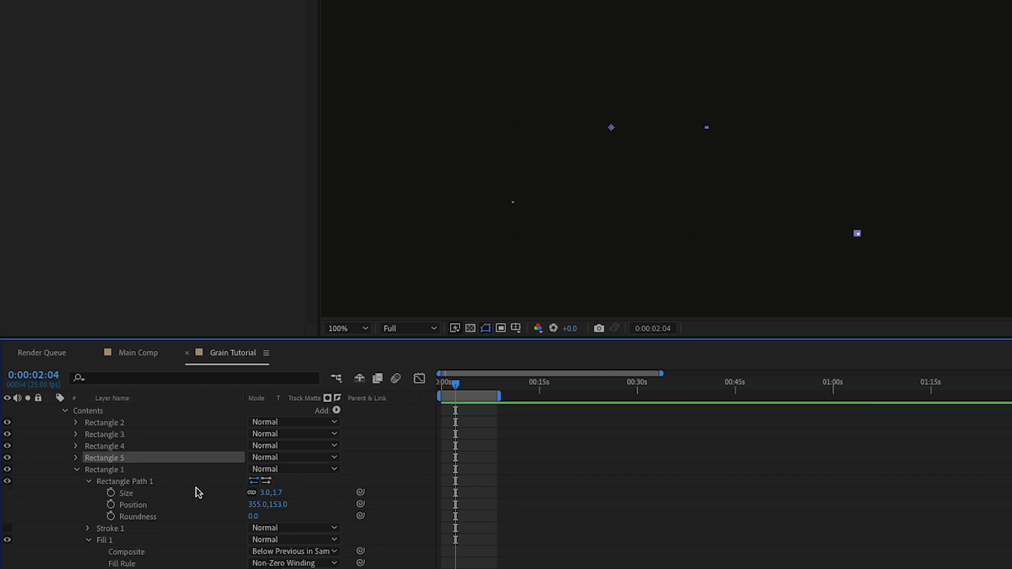
left_click(258, 505)
type("-400")
key("Tab")
type("-200")
key("Return")
left_click(115, 469)
left_click_drag(257, 494, 307, 512)
key("ctrl+d")
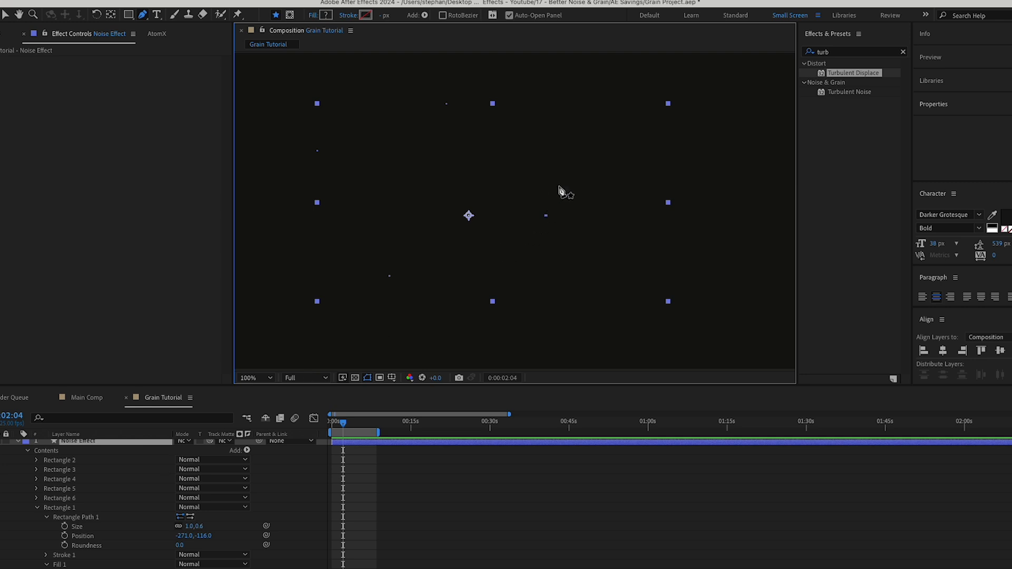
Draw a short vertical line as Shape 1 and give its stroke a 0.1 width.
left_click(145, 16)
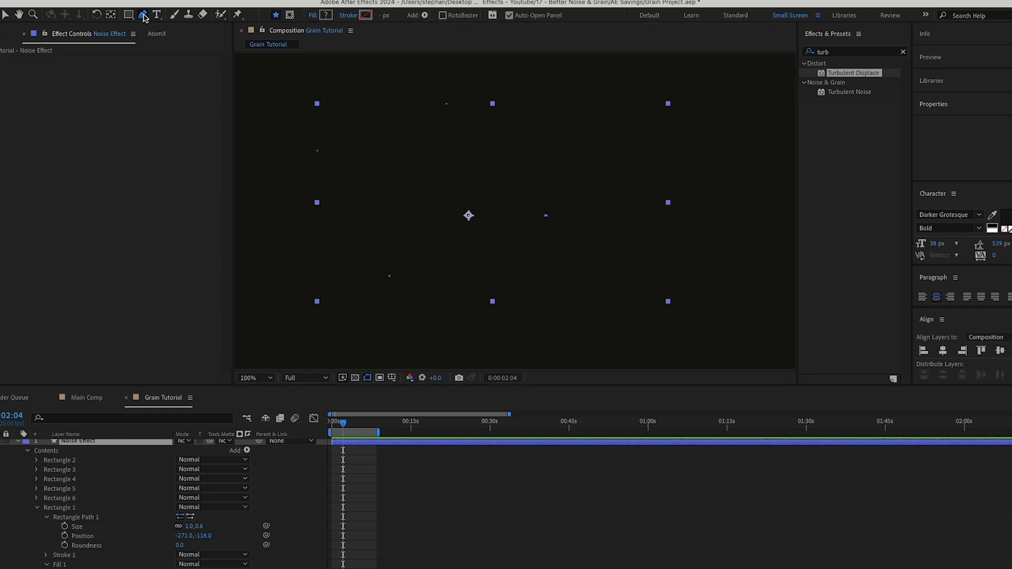
left_click(612, 125)
left_click(612, 157)
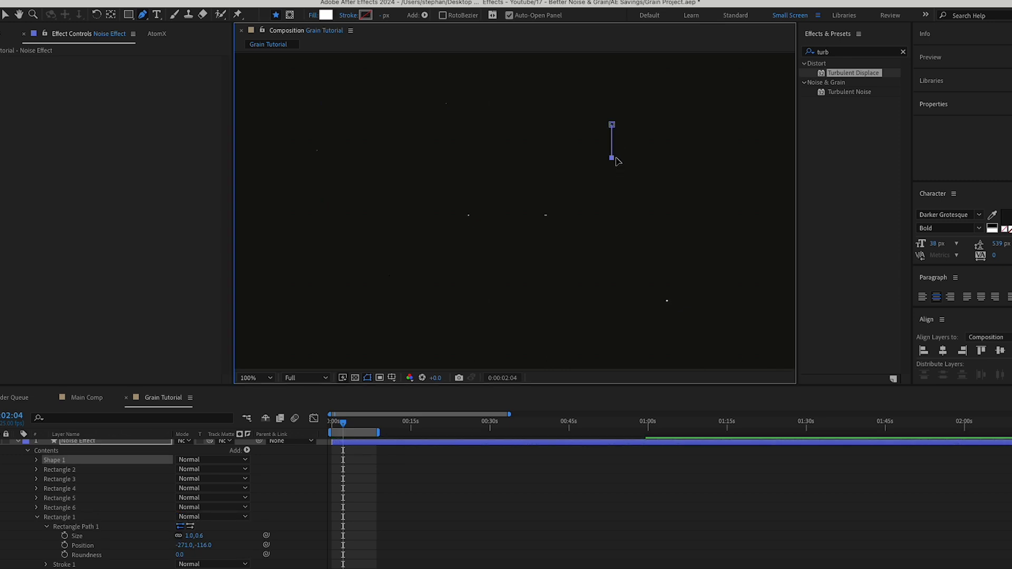
left_click(37, 461)
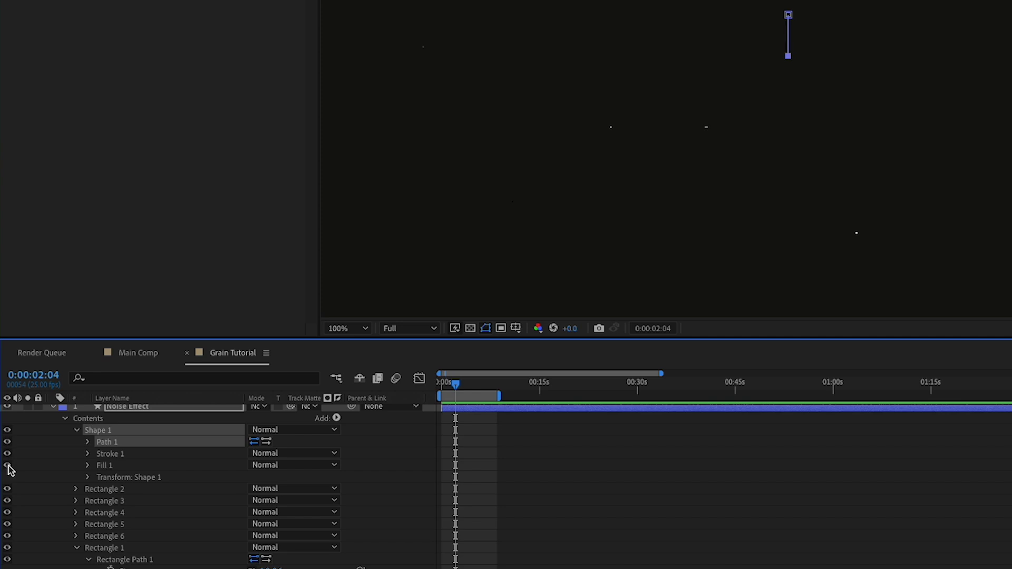
left_click(87, 453)
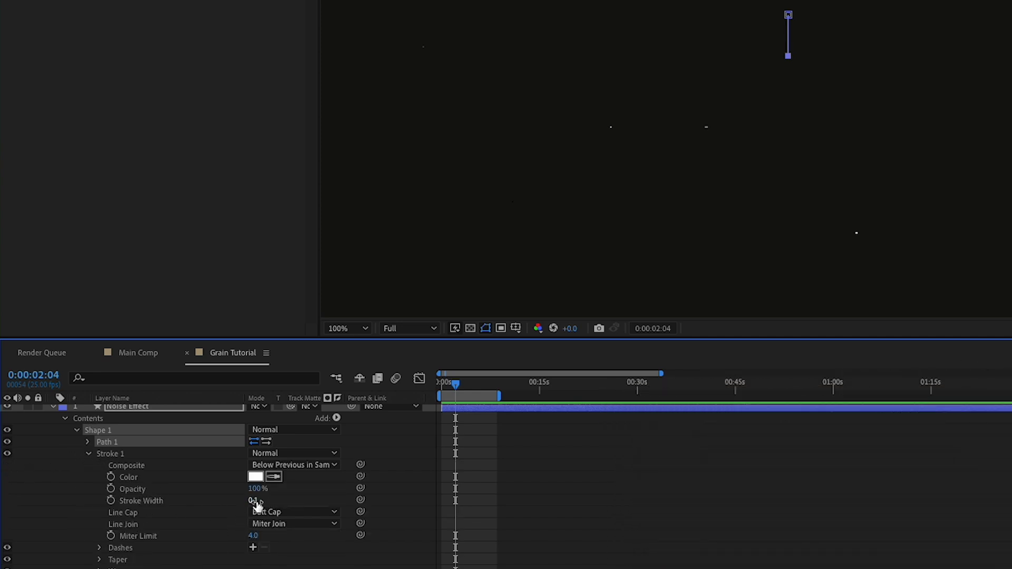
key("F2")
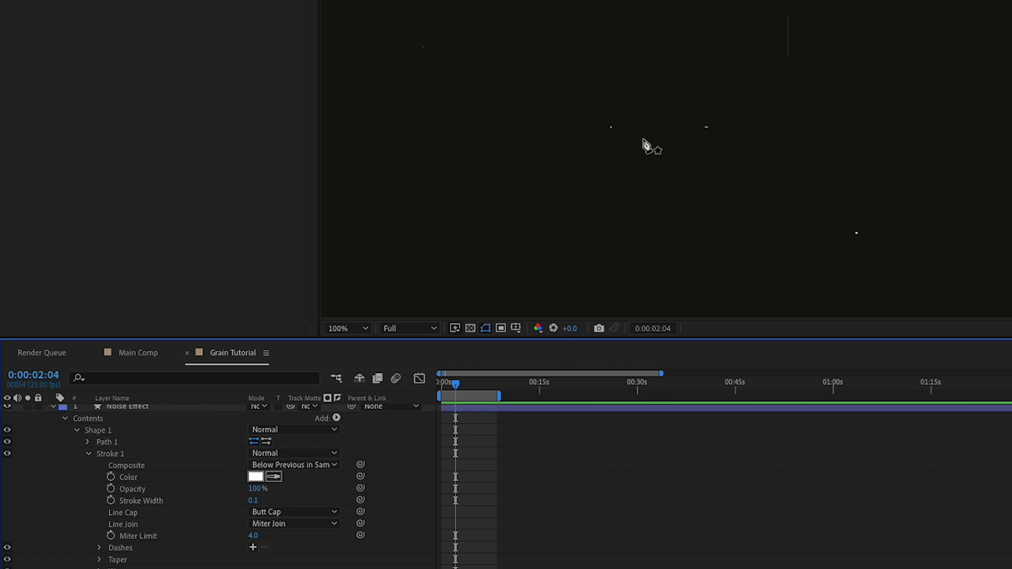
At 200% zoom, draw a four-point zigzag path as Shape 2 on the Noise Effect layer.
left_click(126, 409)
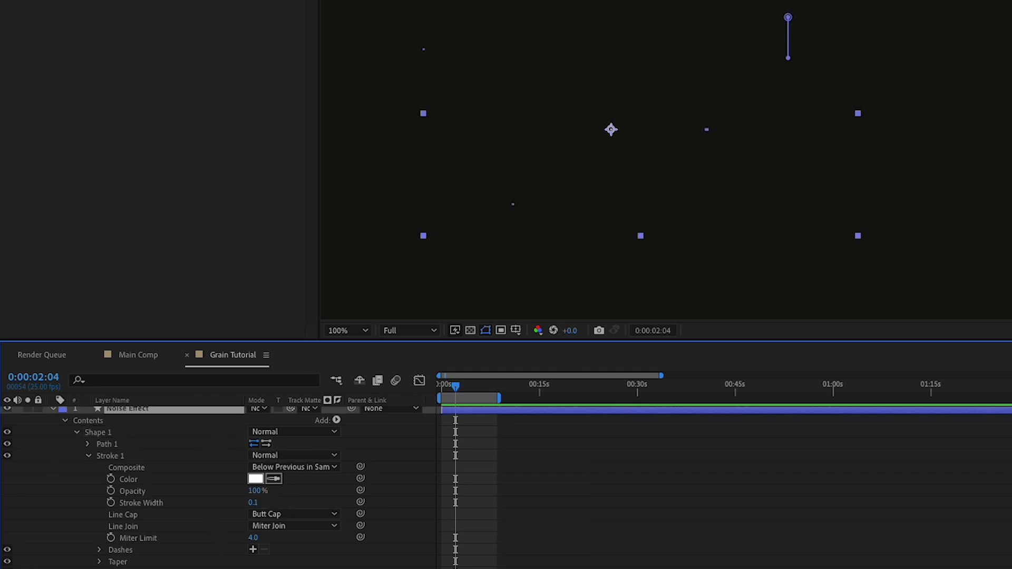
key("period")
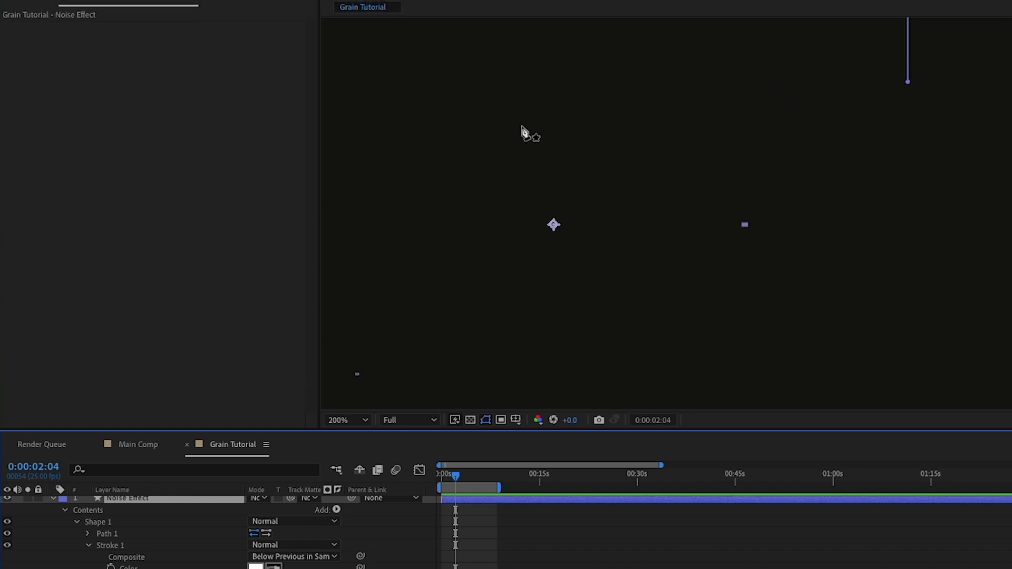
left_click(472, 125)
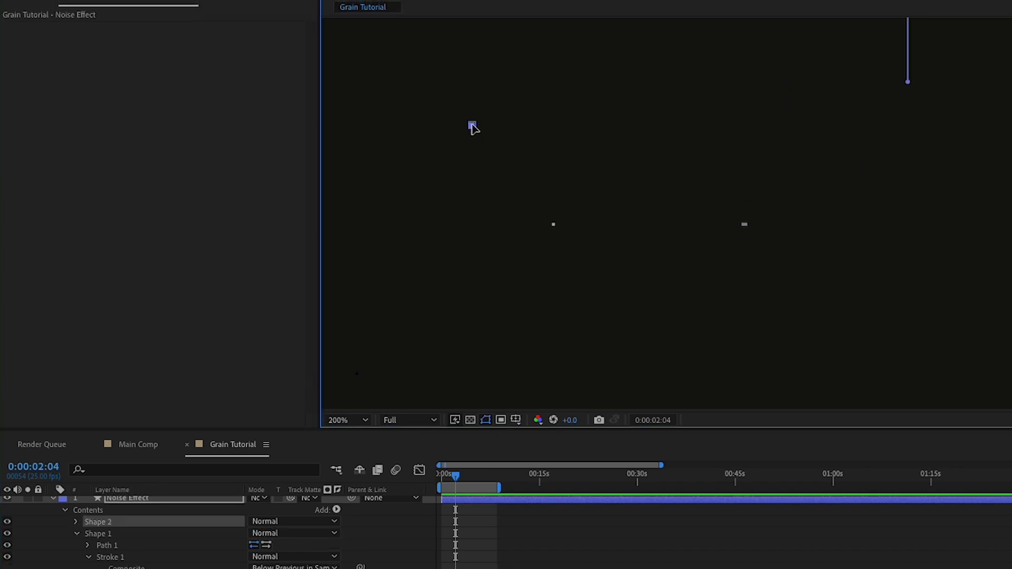
left_click(485, 109)
left_click(493, 127)
left_click(505, 119)
Turn off Shape 2's fill and set its stroke opacity to 50%.
left_click(103, 555)
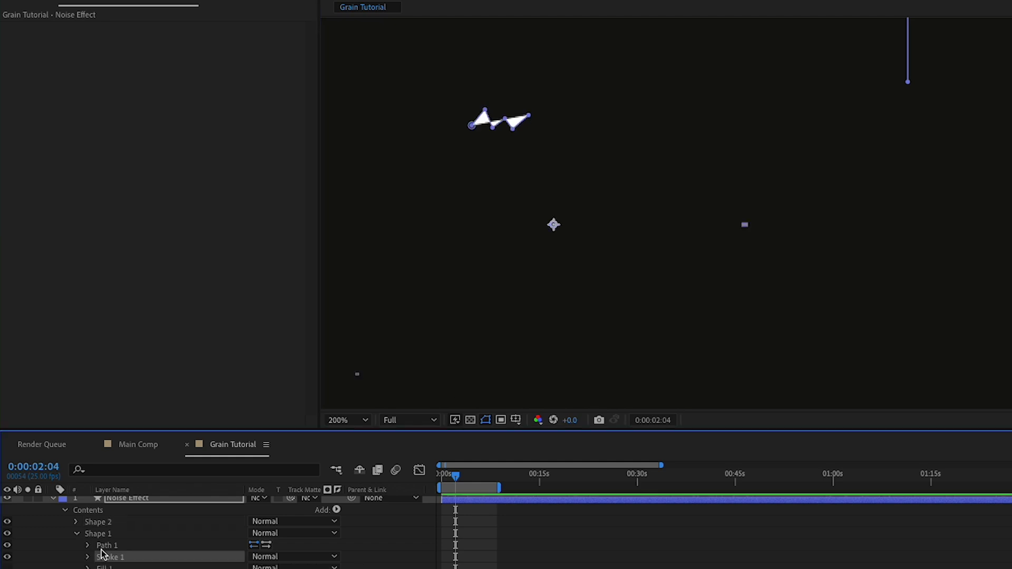
left_click(87, 527)
left_click(75, 522)
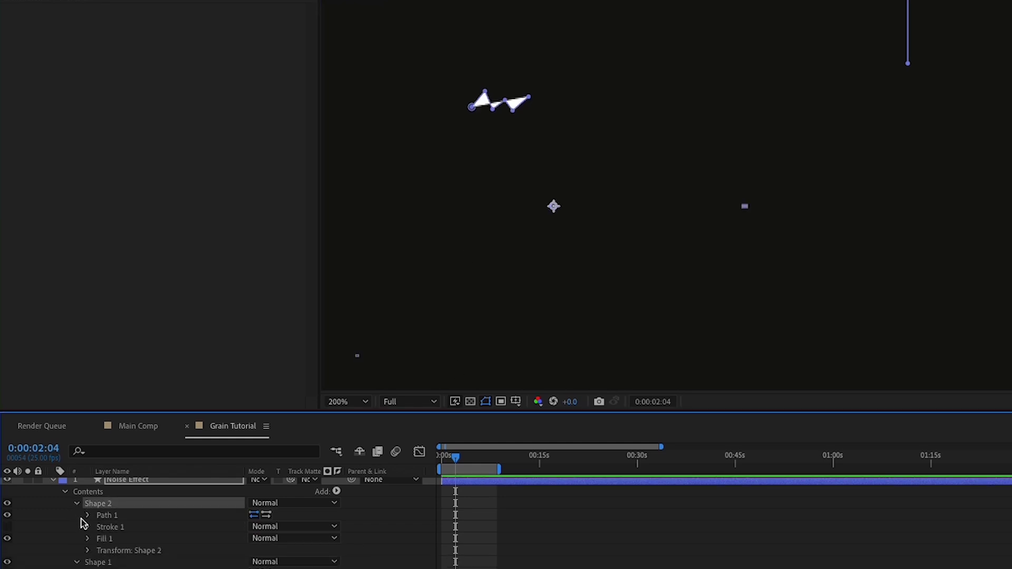
left_click(6, 505)
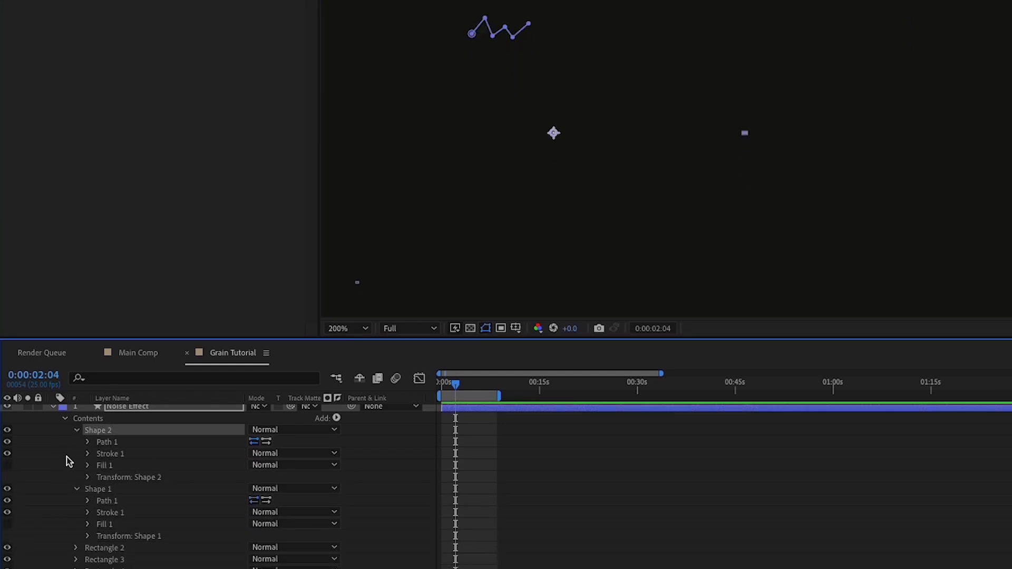
left_click(88, 454)
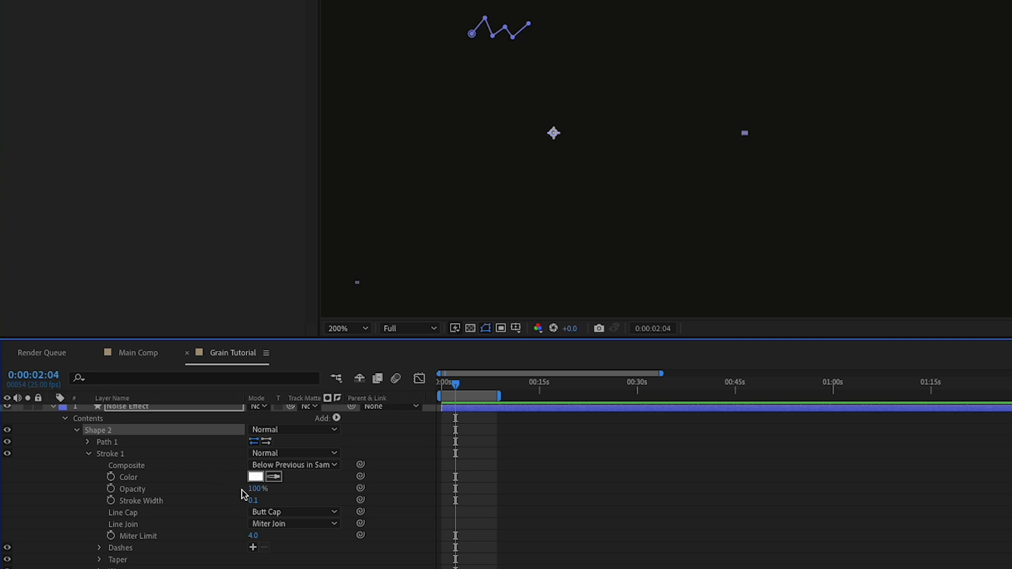
left_click(154, 492)
left_click(252, 490)
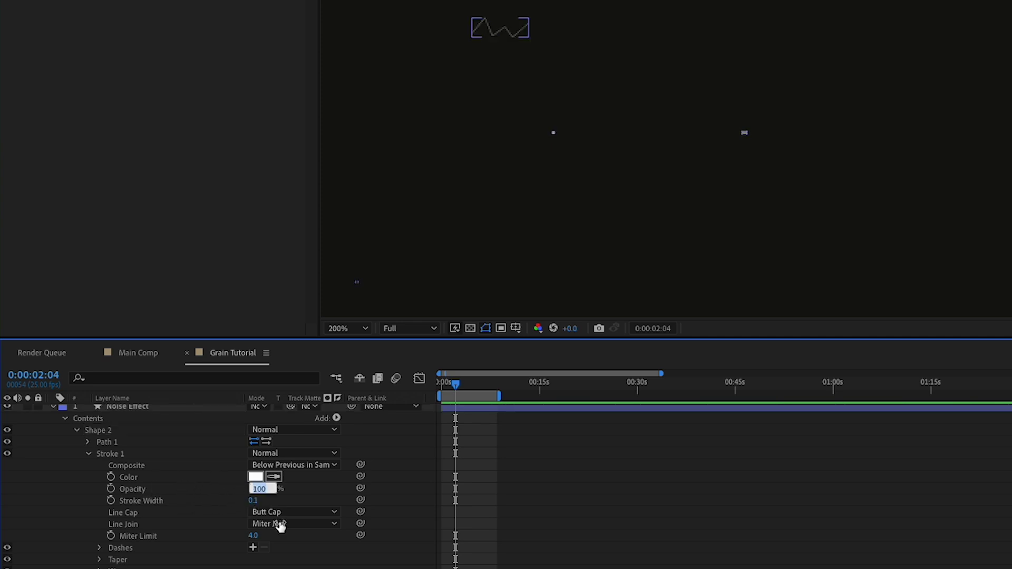
type("50")
key("Return")
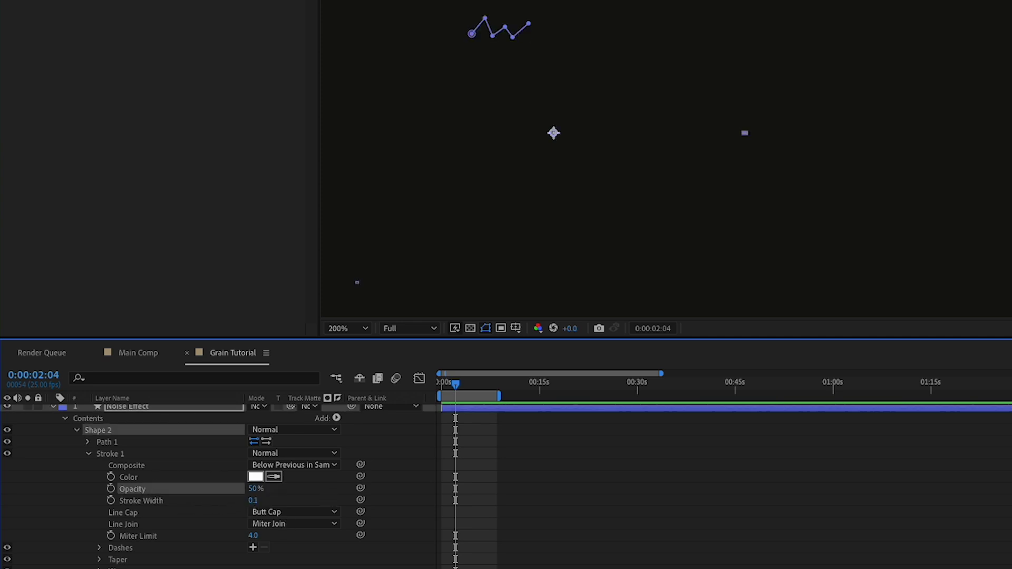
Collapse the Shape and Rectangle groups and return the viewer to 100%.
left_click(77, 430)
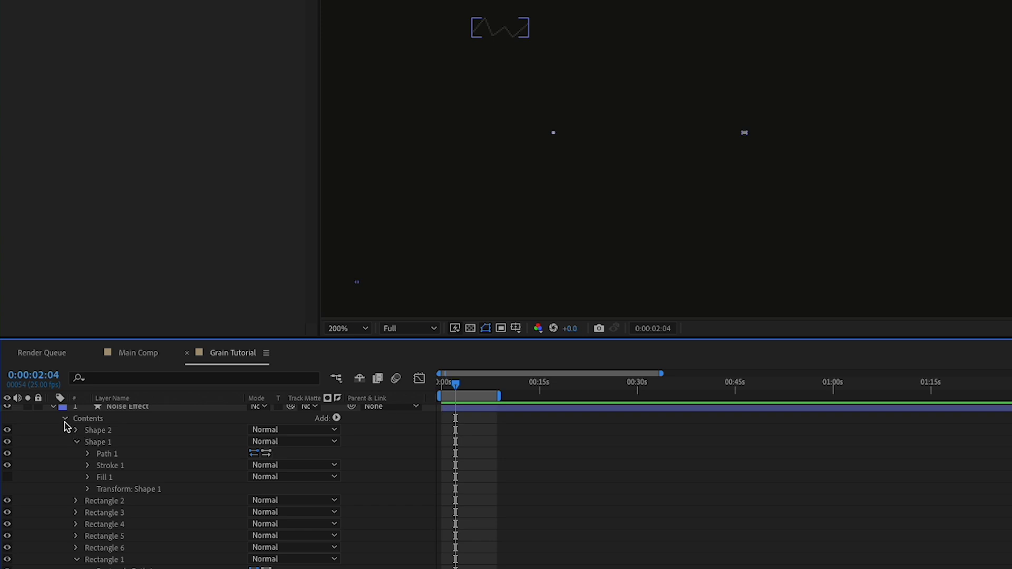
left_click(77, 444)
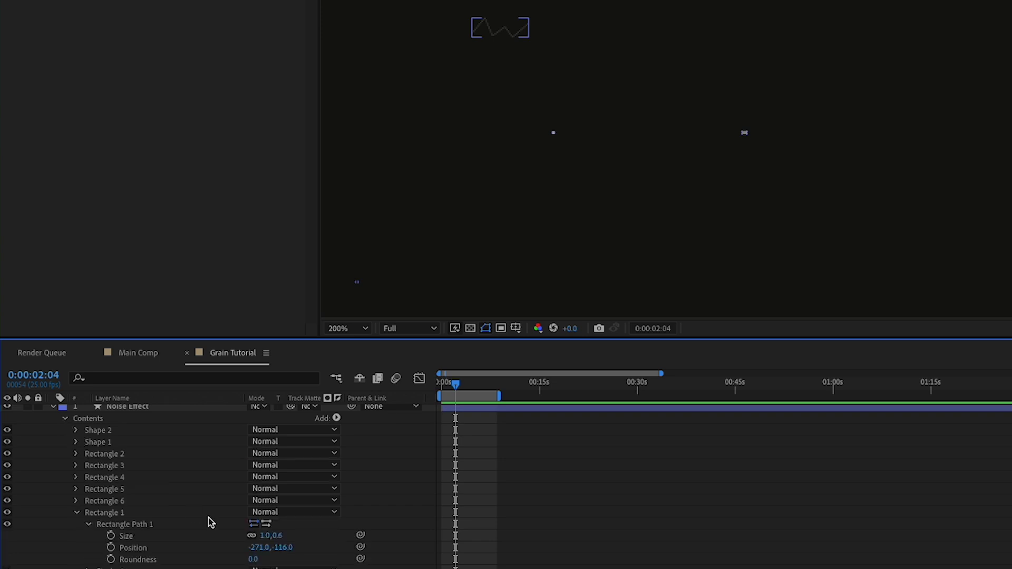
left_click(76, 513)
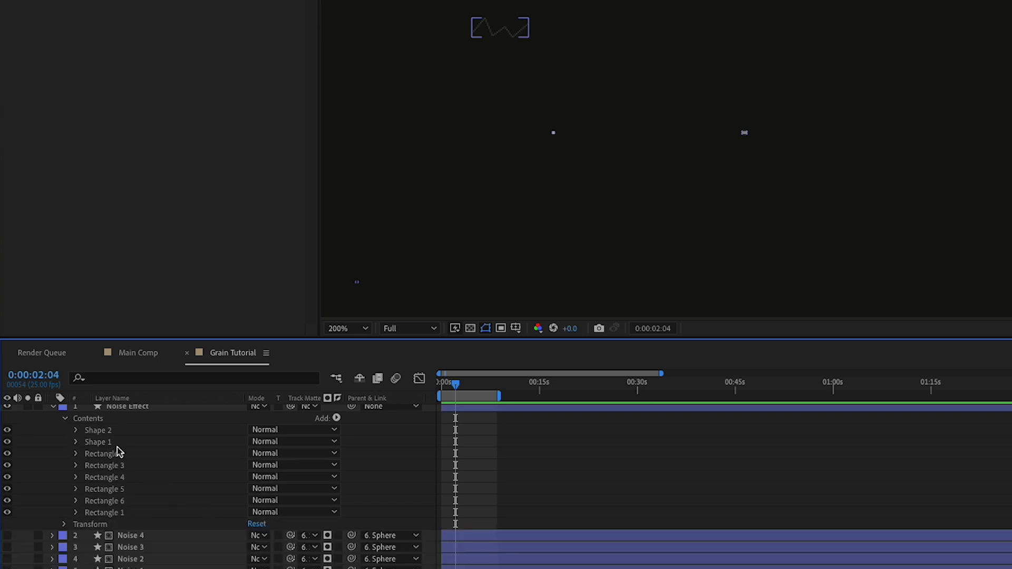
left_click(113, 468)
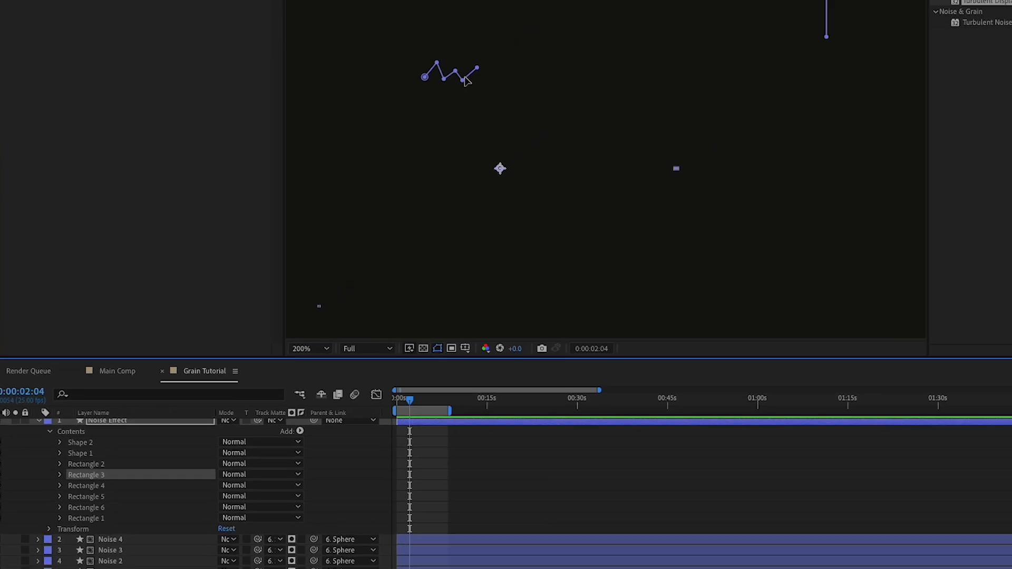
left_click(355, 470)
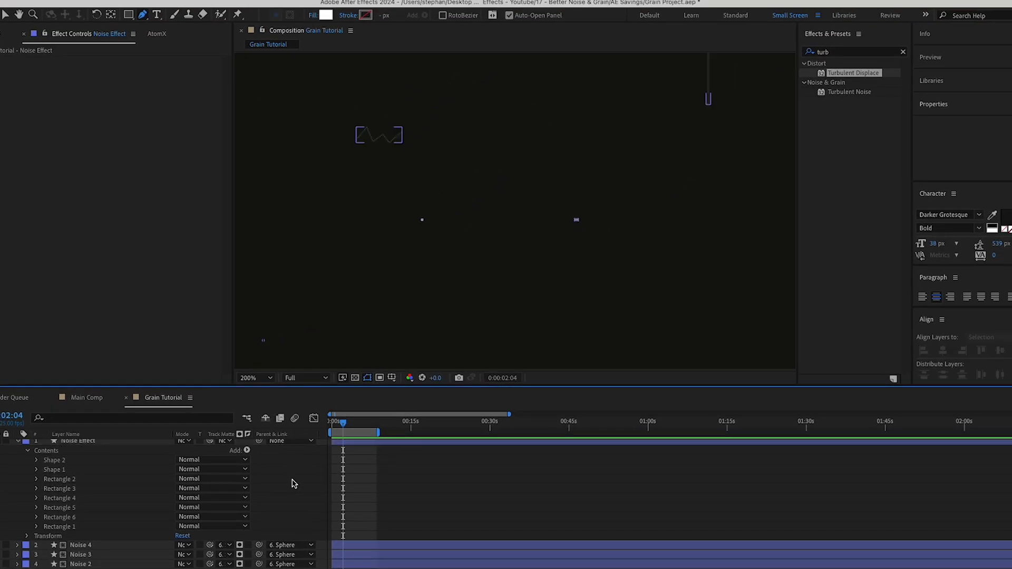
key("slash")
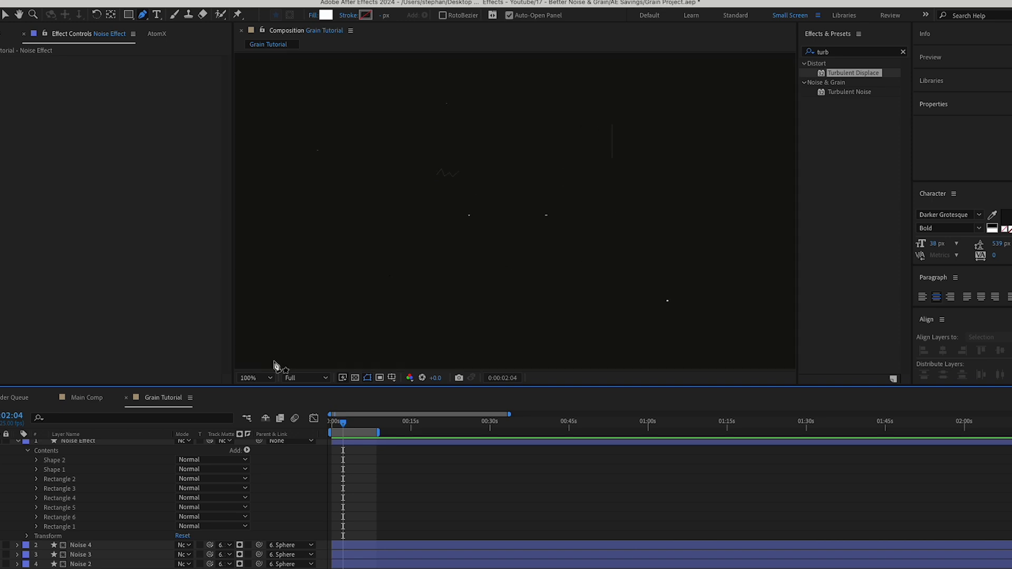
Search Effects & Presets for 'triton' and drop Tritone onto the Noise Effect layer.
left_click(117, 441)
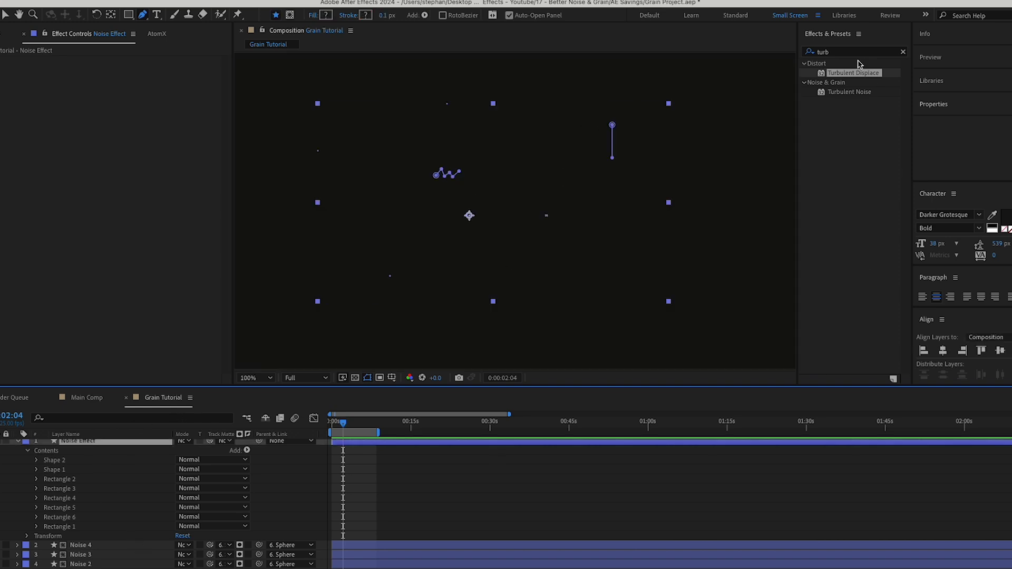
left_click(838, 53)
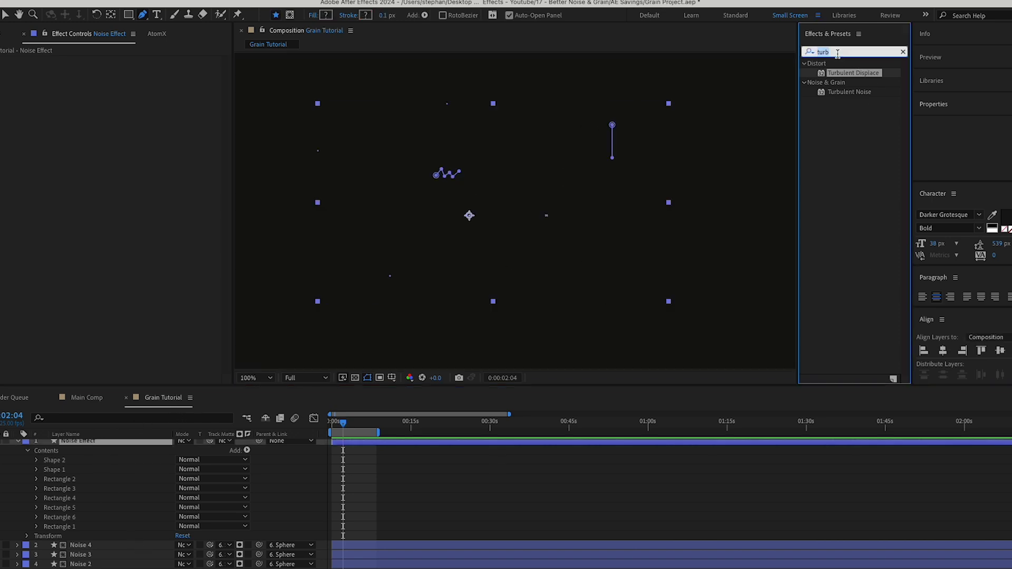
type("triton")
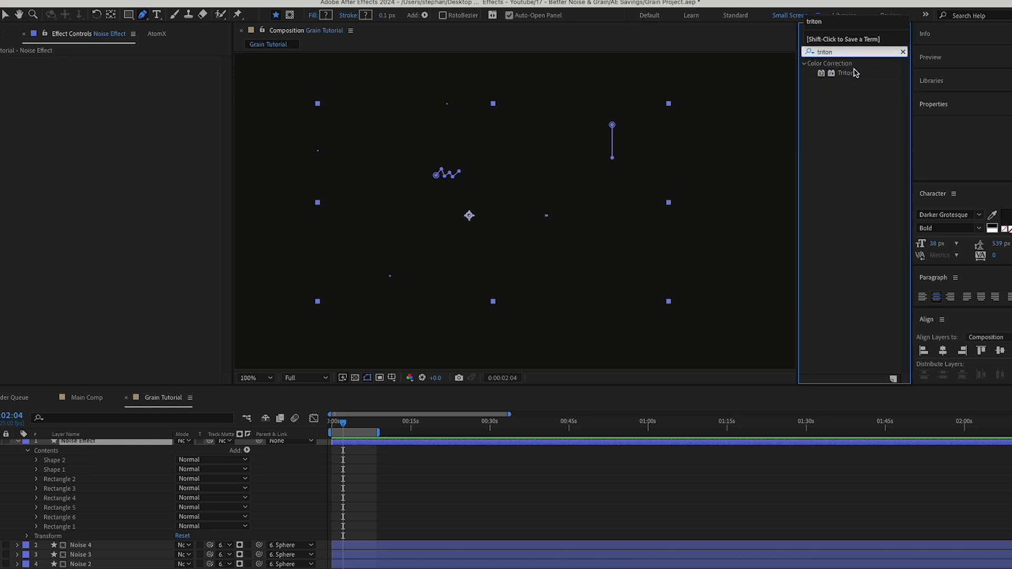
left_click_drag(856, 75, 86, 450)
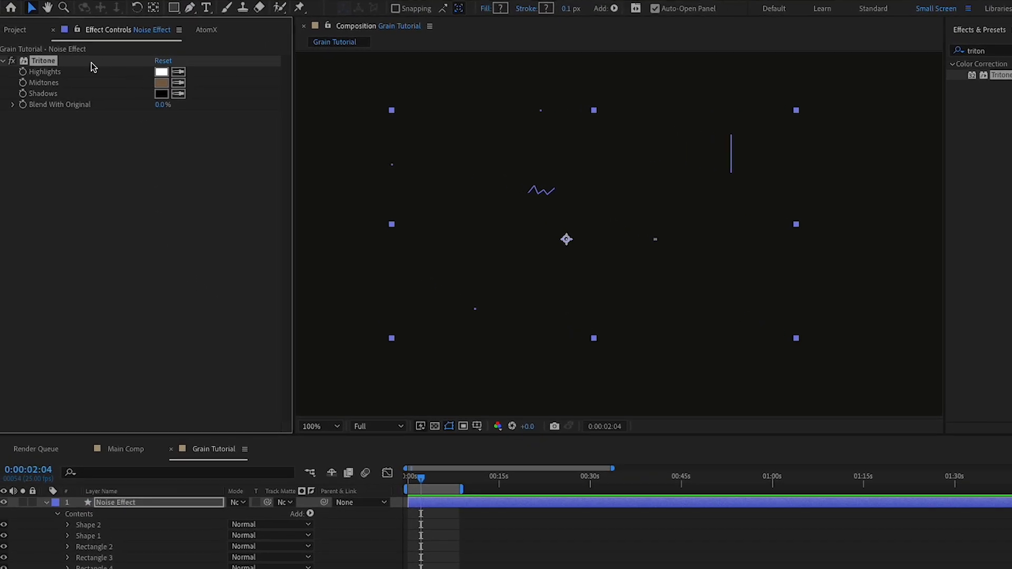
Set Tritone's Midtones colour to a vivid magenta.
left_click(162, 83)
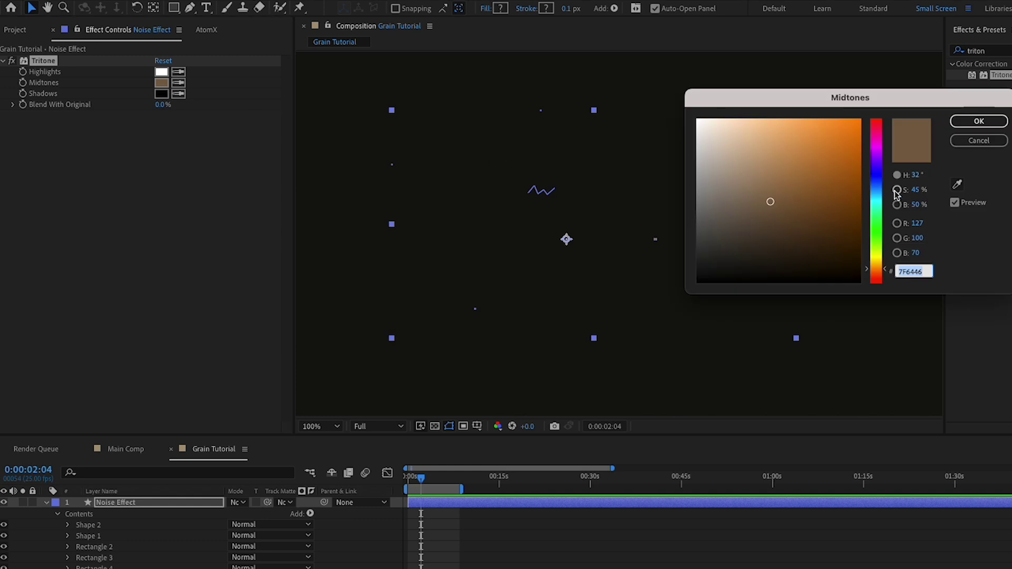
left_click(873, 178)
left_click_drag(873, 179, 832, 96)
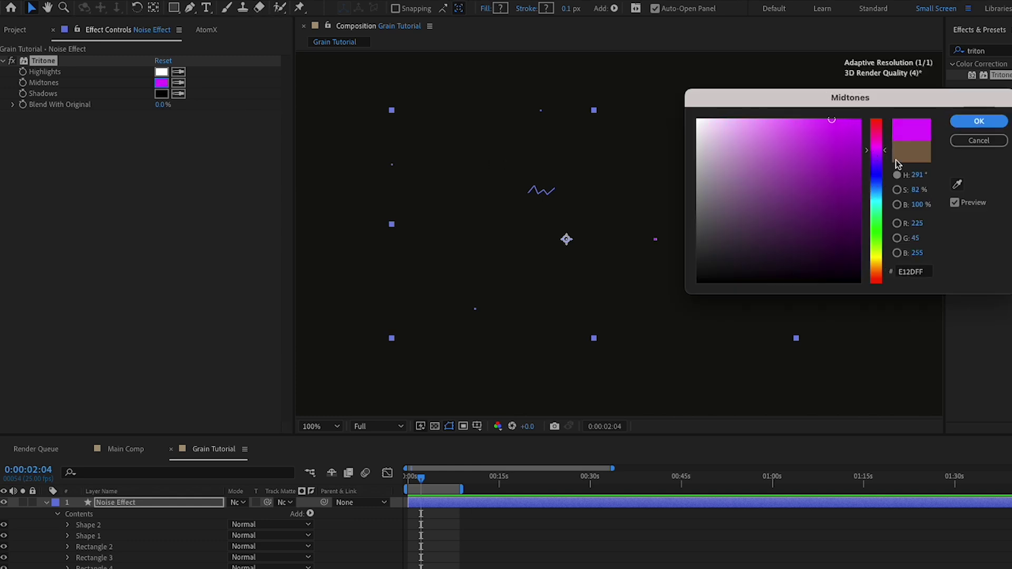
key("Return")
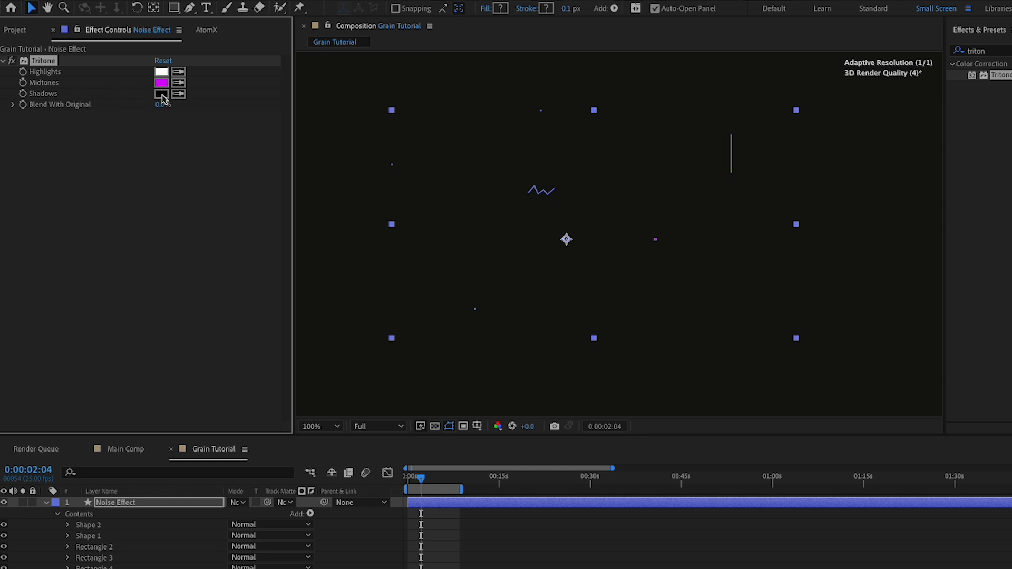
Set Tritone's Shadows colour to bright green.
left_click(161, 94)
left_click_drag(874, 179, 791, 105)
left_click(979, 122)
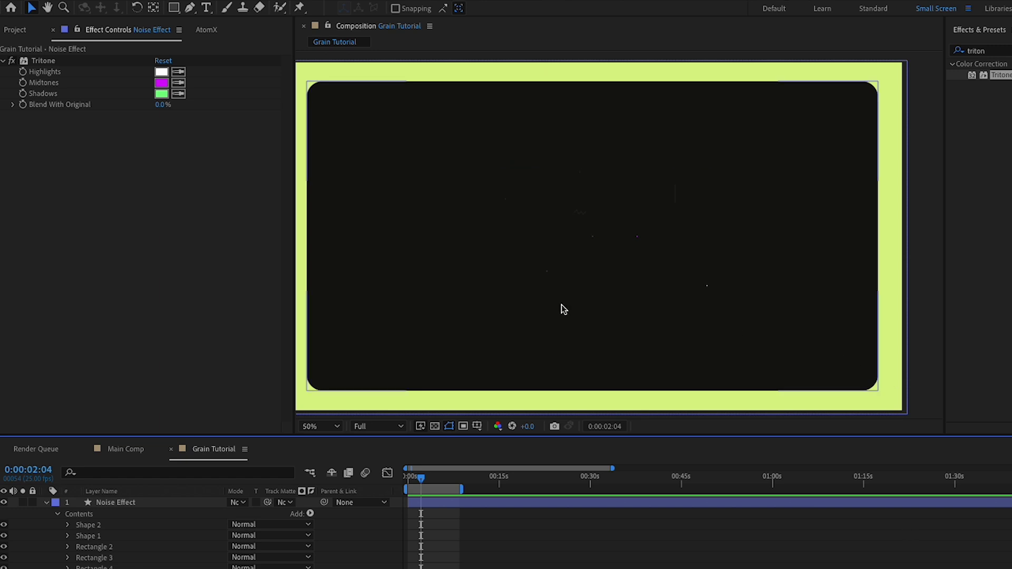
key("slash")
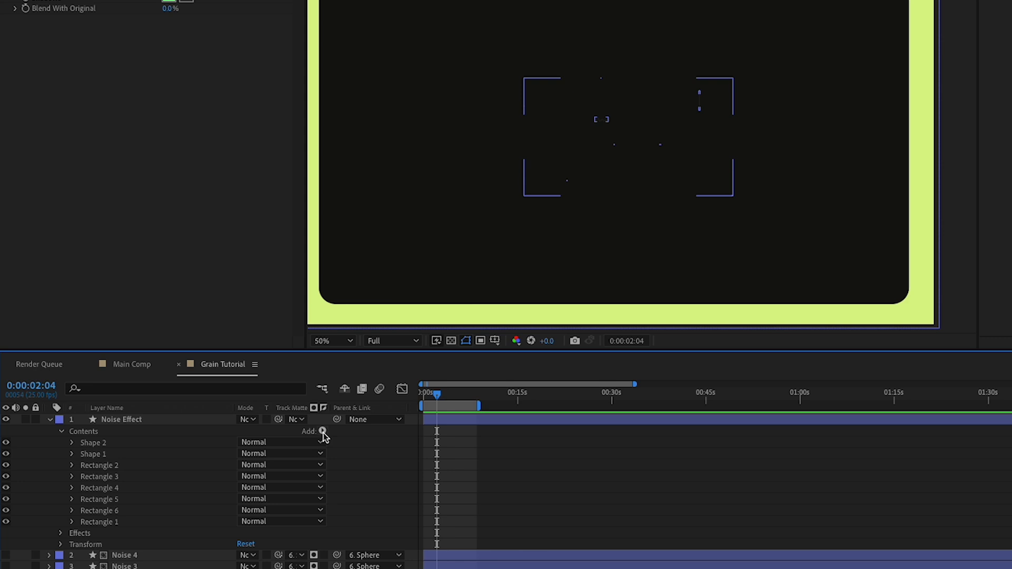
left_click(322, 432)
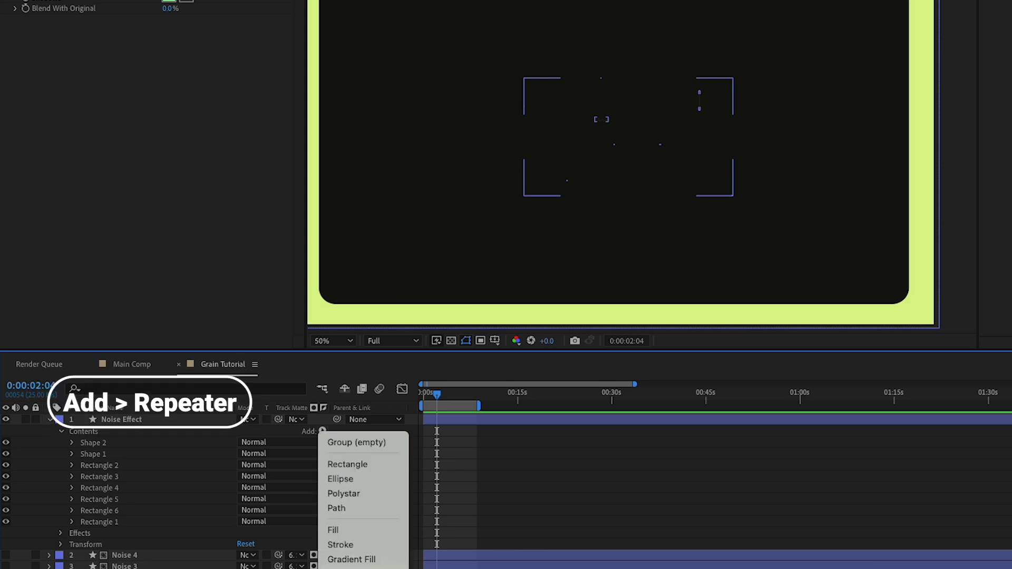
Add a Repeater to the Noise Effect contents with 10 copies.
left_click(364, 568)
left_click(72, 533)
scroll(185, 545, "down", 1)
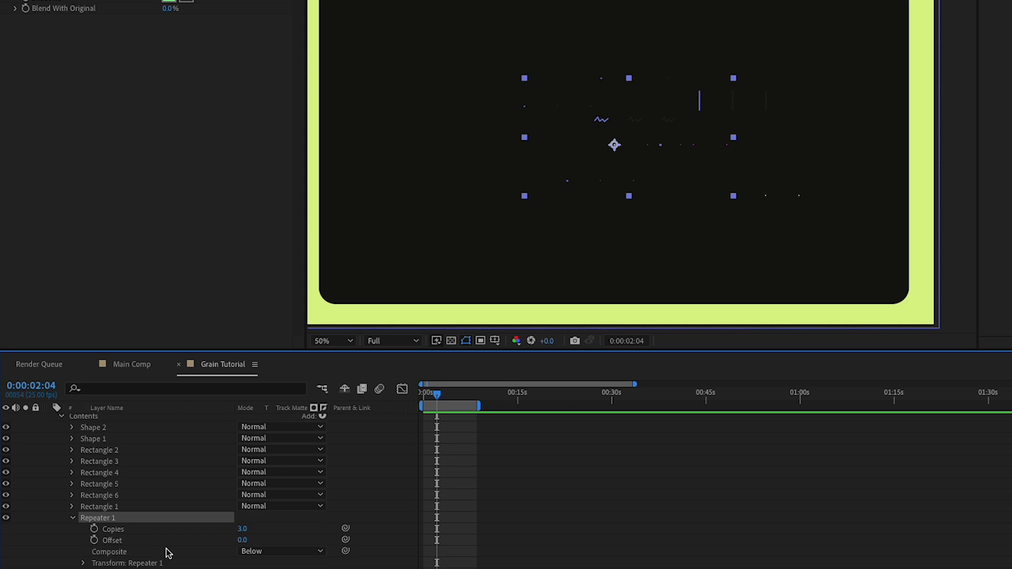
left_click(242, 529)
type("10")
key("Return")
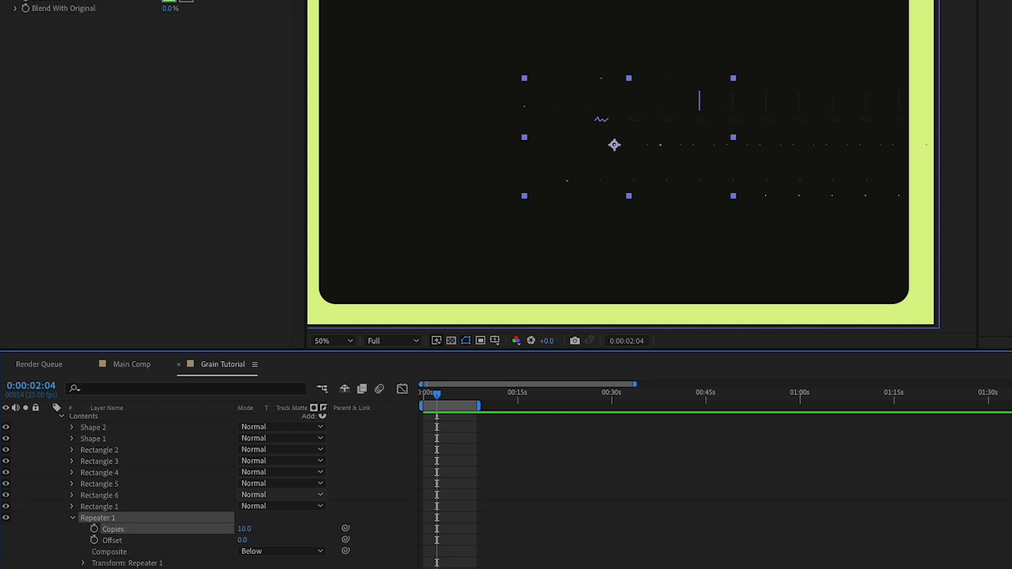
left_click(365, 501)
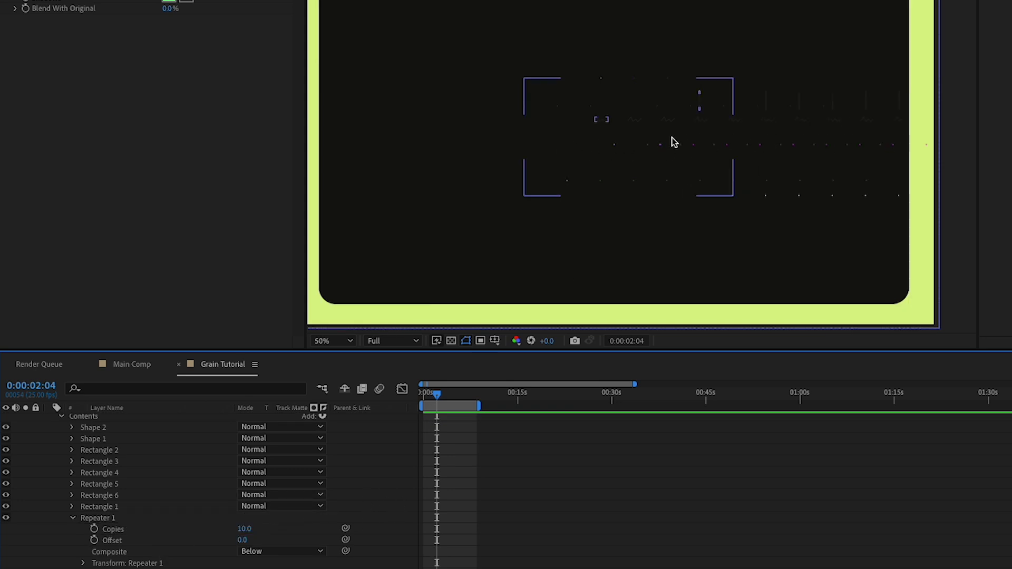
Drag the repeated grain shapes toward the upper left of the panel.
left_click(610, 143)
left_click_drag(630, 137, 435, 95)
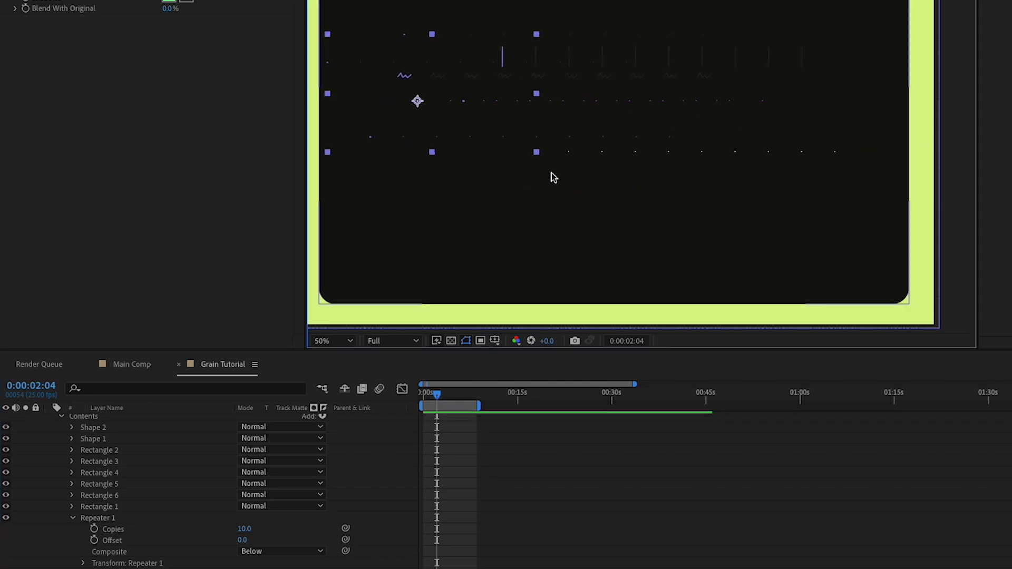
scroll(551, 156, "up", 2)
scroll(551, 158, "down", 2)
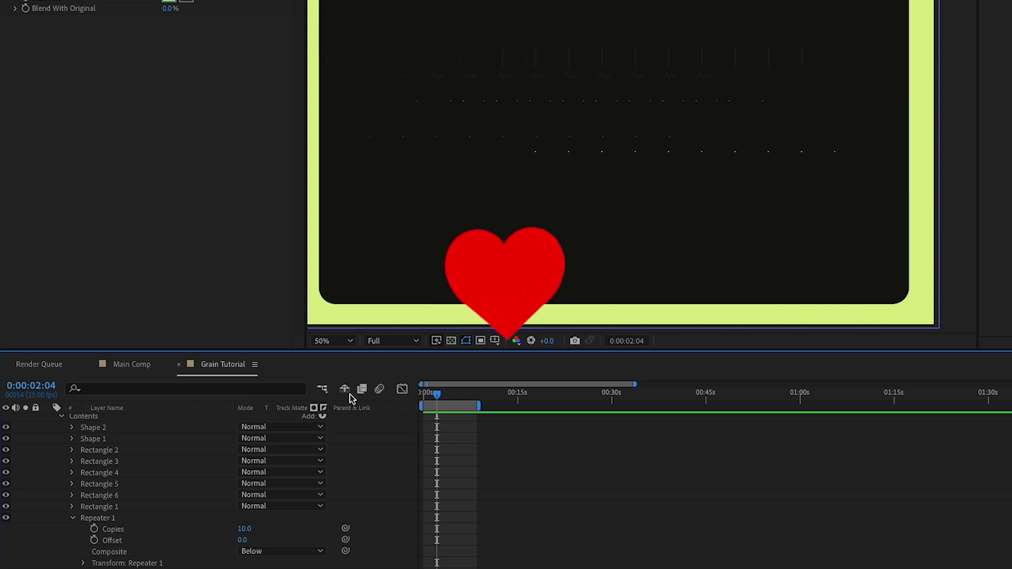
Set Repeater 1's transform to Position 209,0 and Rotation 45° per copy.
left_click(84, 563)
scroll(128, 532, "down", 1)
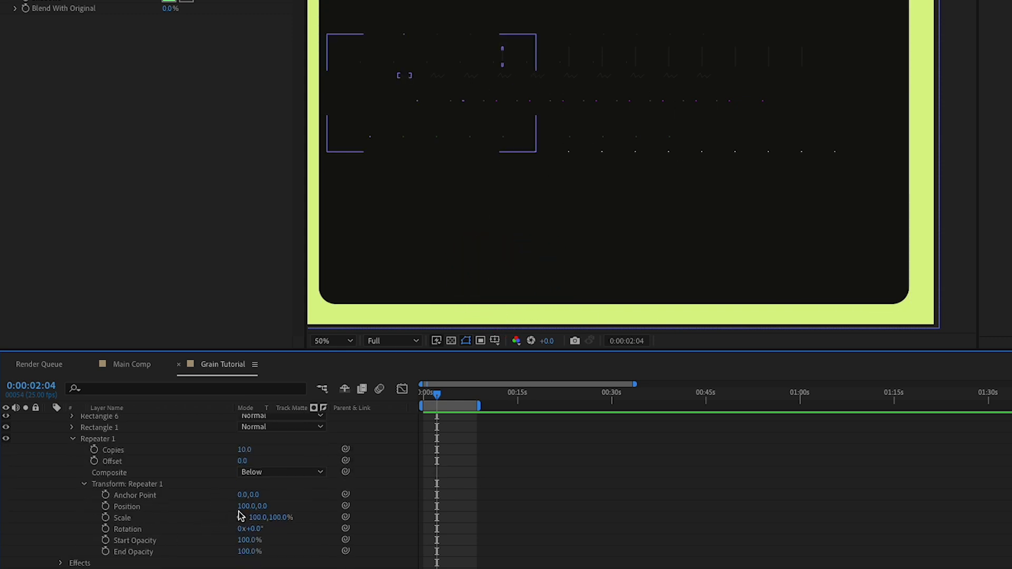
left_click_drag(245, 506, 310, 498)
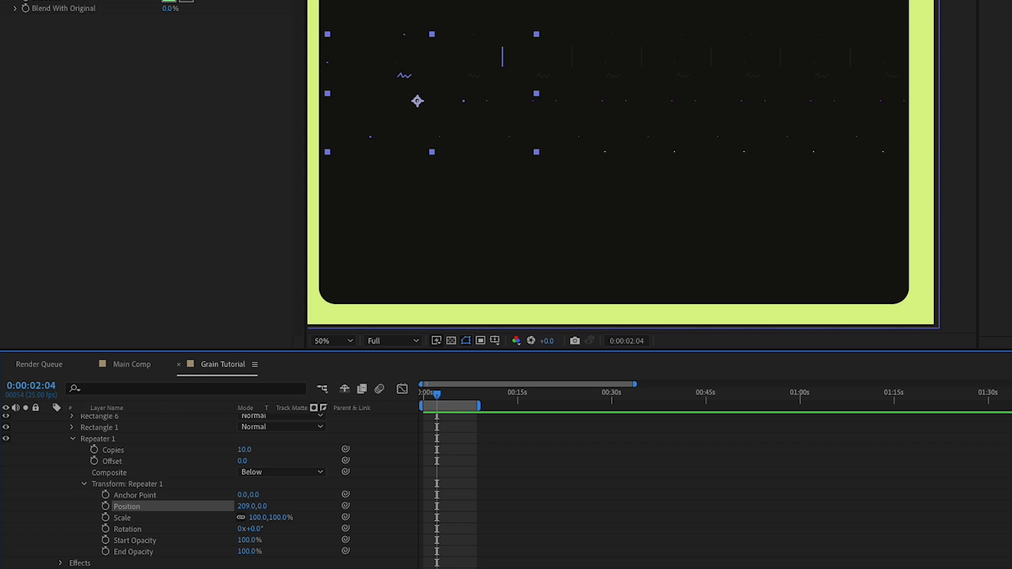
left_click(108, 529)
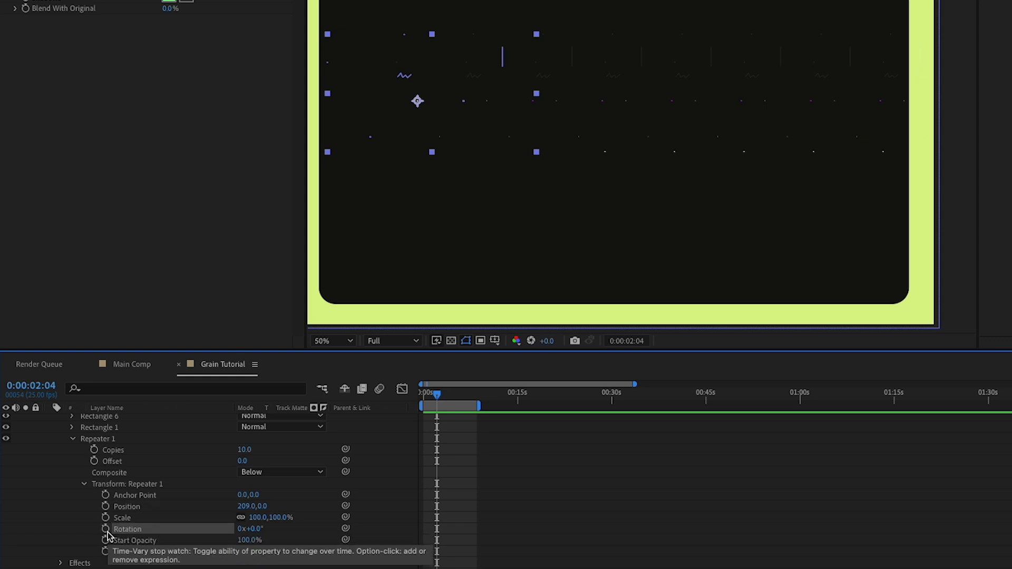
left_click(255, 530)
type("45")
key("Return")
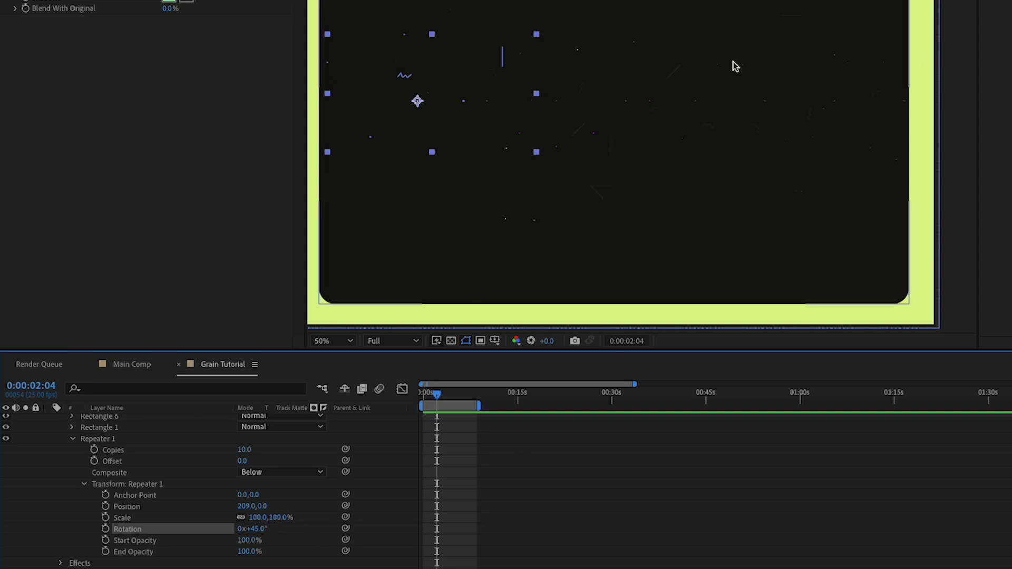
Give Repeater 1's Rotation a posterizeTime wiggle expression with frequency 15 and amplitude 25.
left_click(105, 529, "alt")
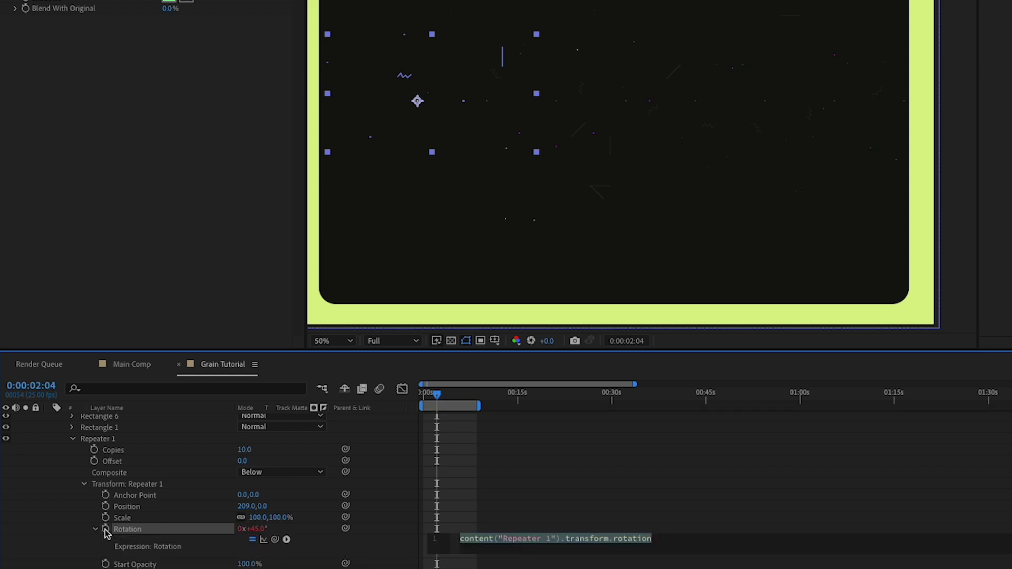
type("posterizeTime(f); wiggle(f, a);")
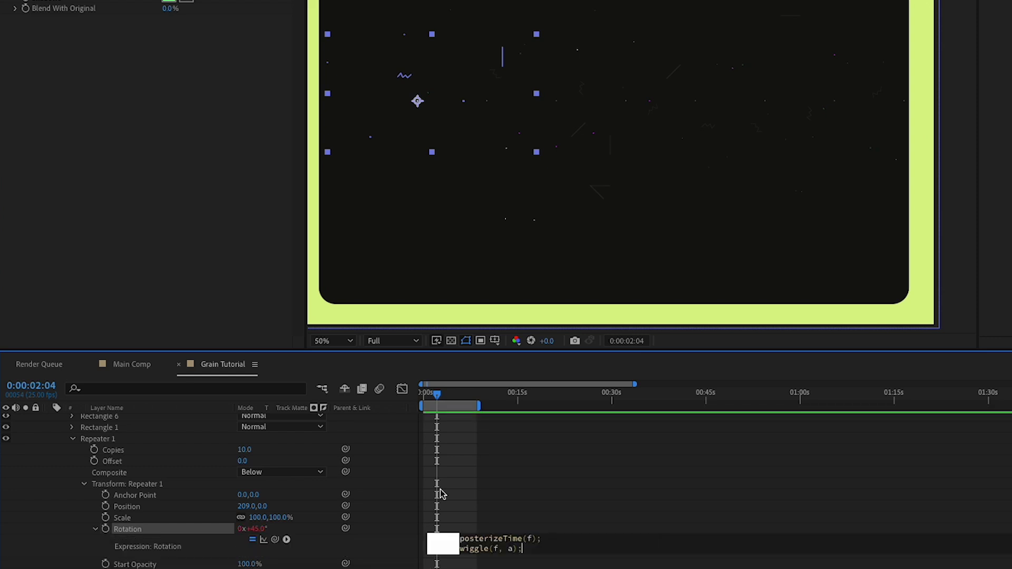
left_click(403, 552)
left_click(453, 519)
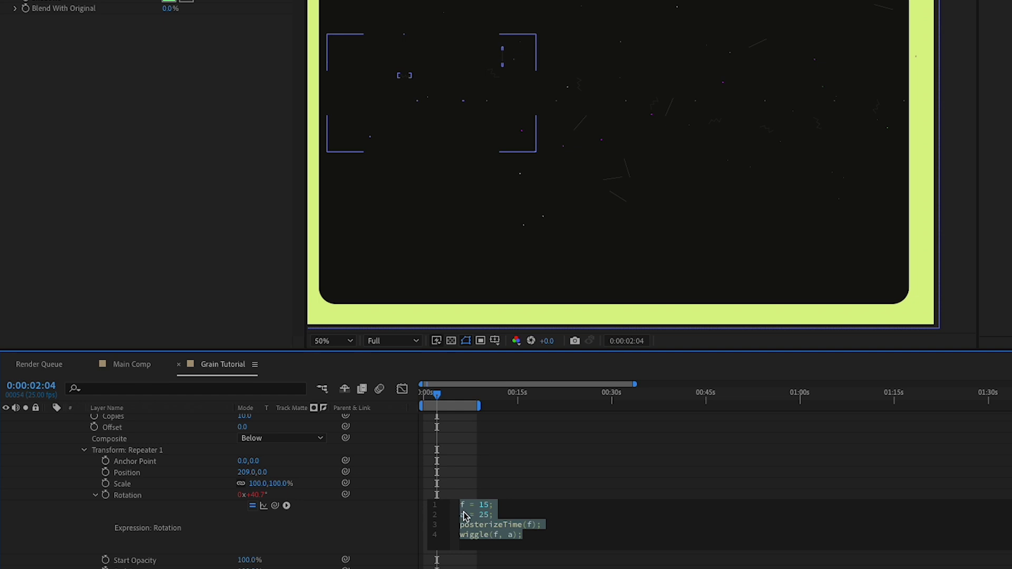
left_click(479, 515)
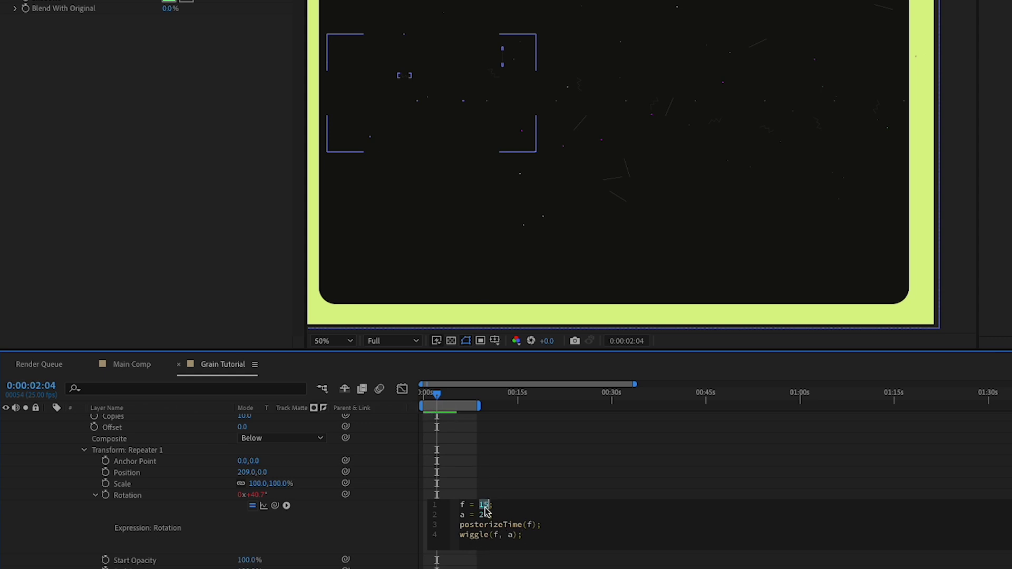
key("Left")
double_click(483, 515)
left_click(406, 527)
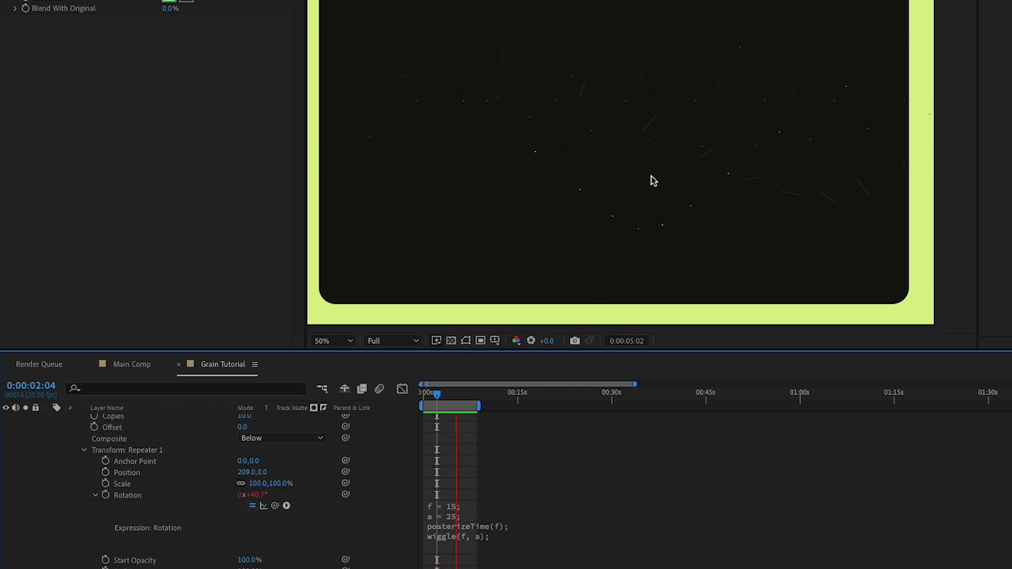
Duplicate Repeater 1 as Repeater 2 and offset its copies to Position 209,204.
key("space")
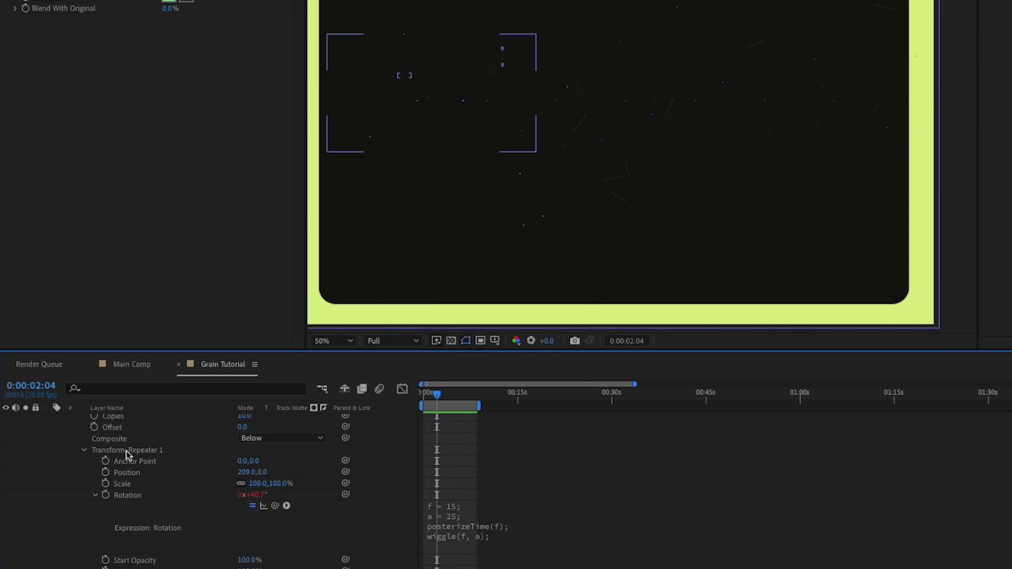
scroll(125, 451, "up", 4)
left_click(116, 452)
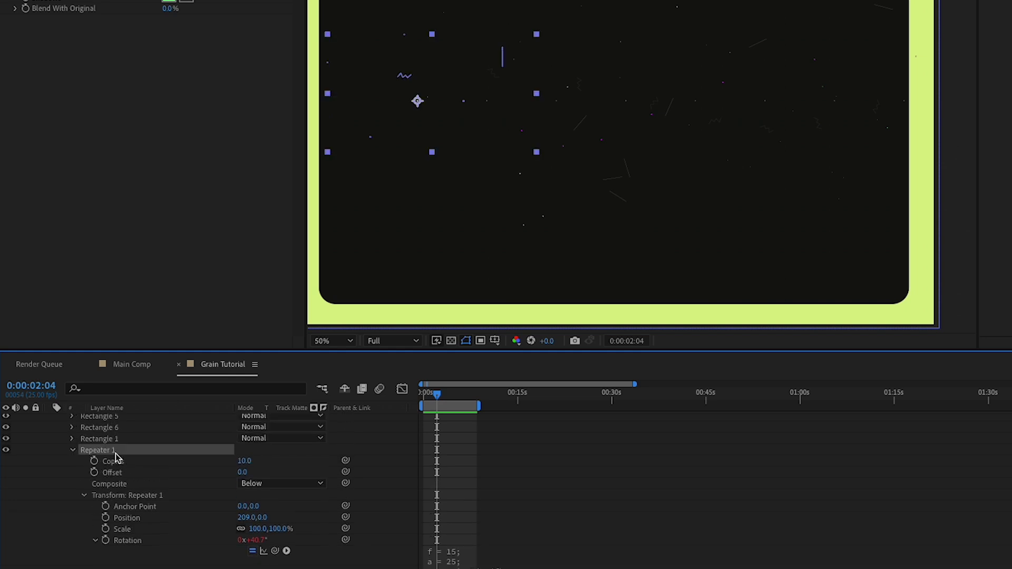
key("ctrl+d")
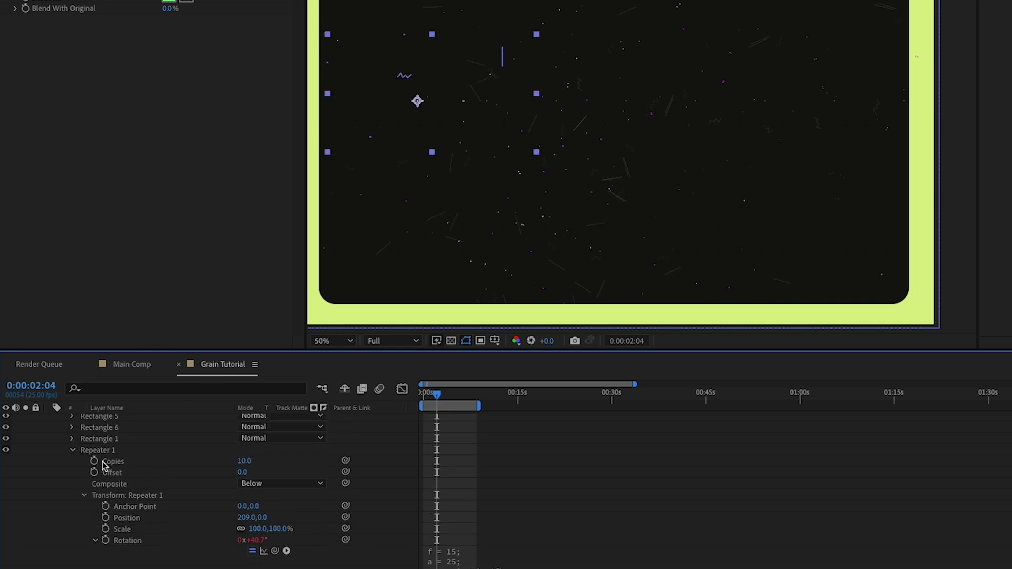
left_click(73, 450)
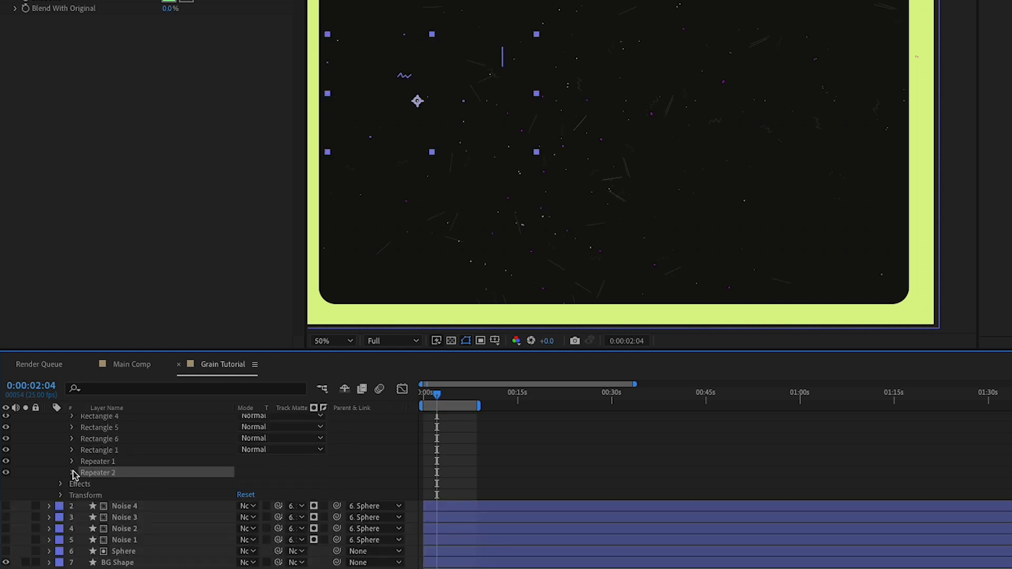
left_click(73, 473)
key("space")
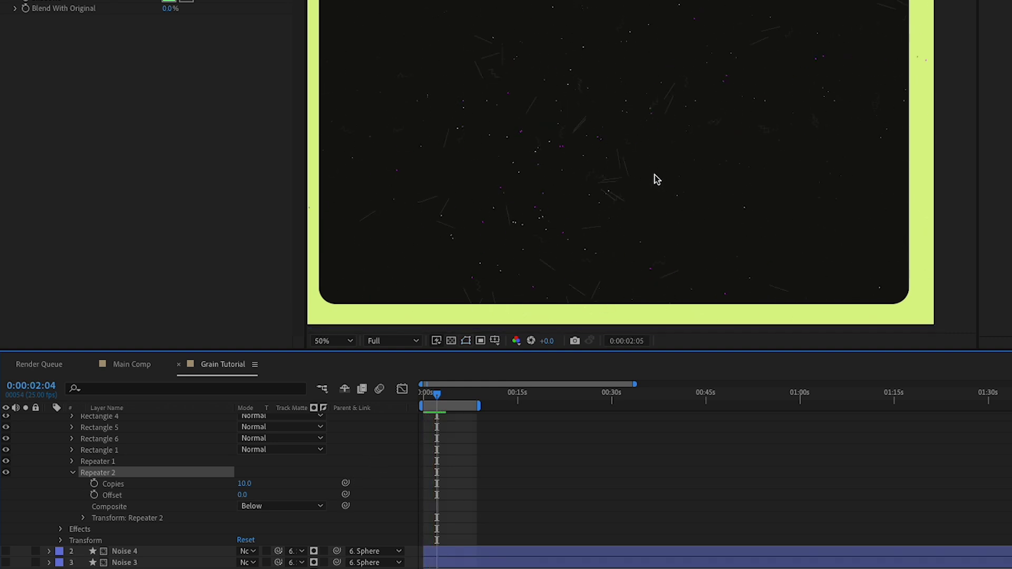
left_click(82, 518)
left_click(82, 519)
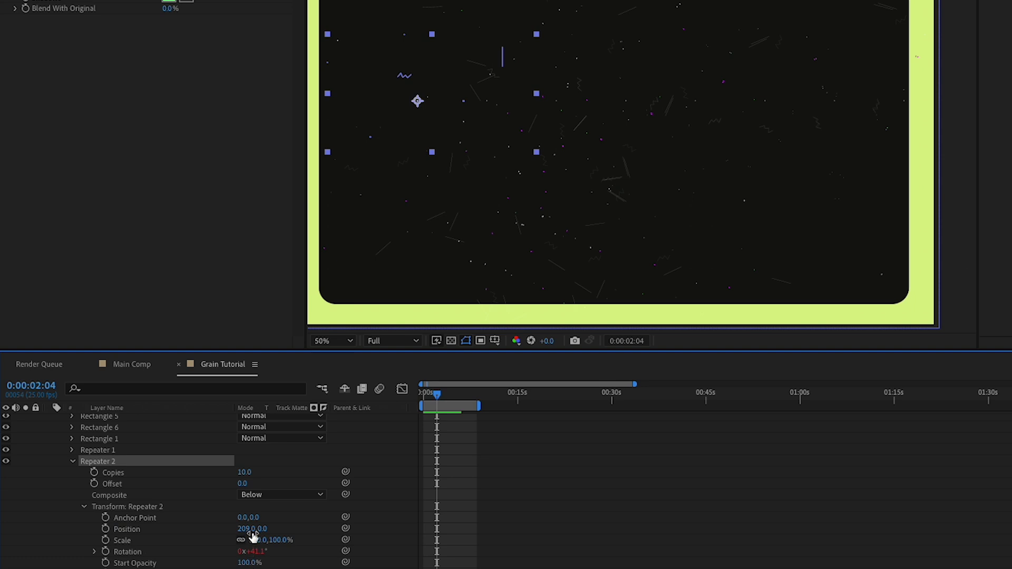
left_click_drag(260, 529, 391, 533)
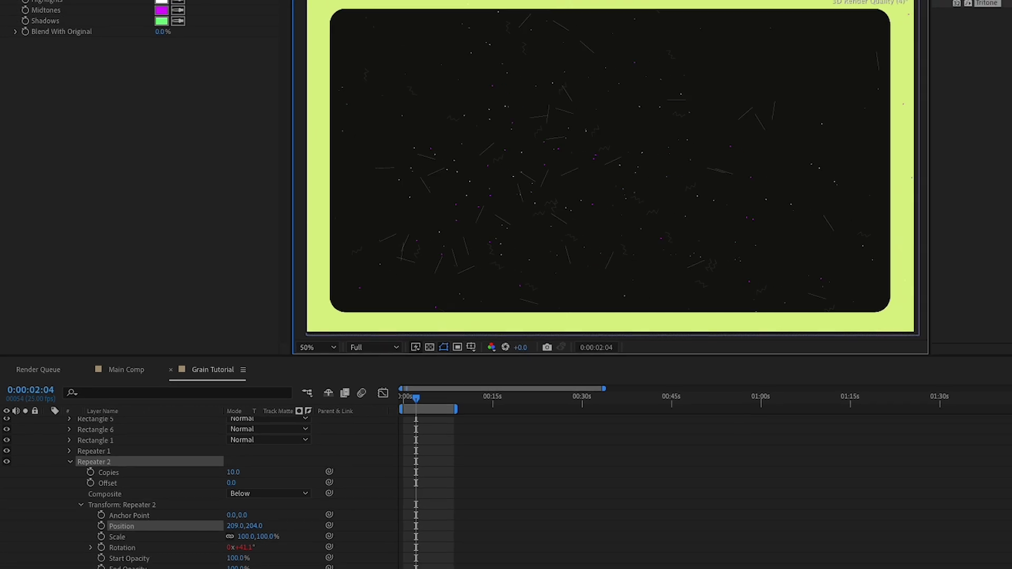
Zoom out to 25% and back to 50%, then select the Noise Effect layer.
key("comma")
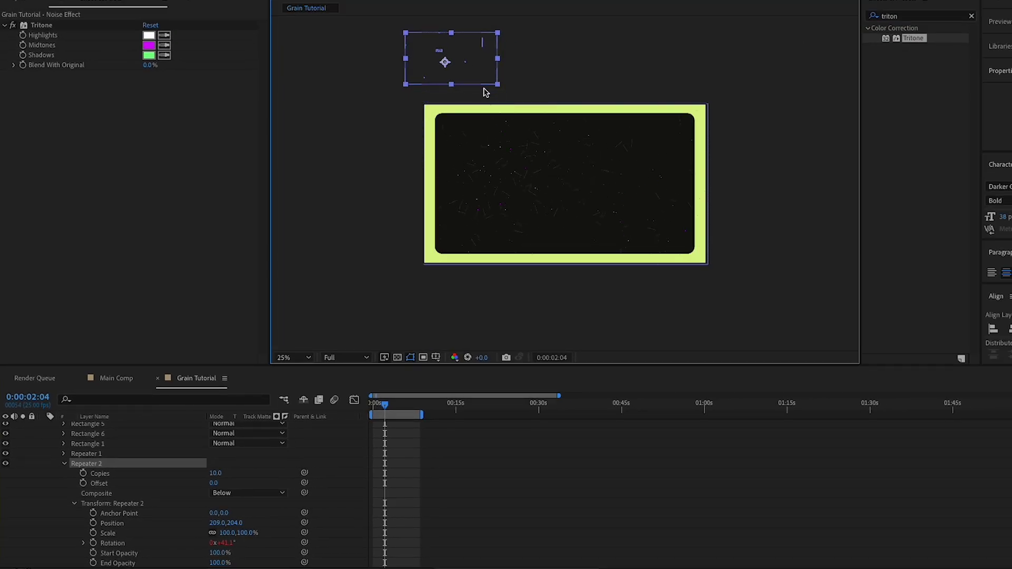
key("period")
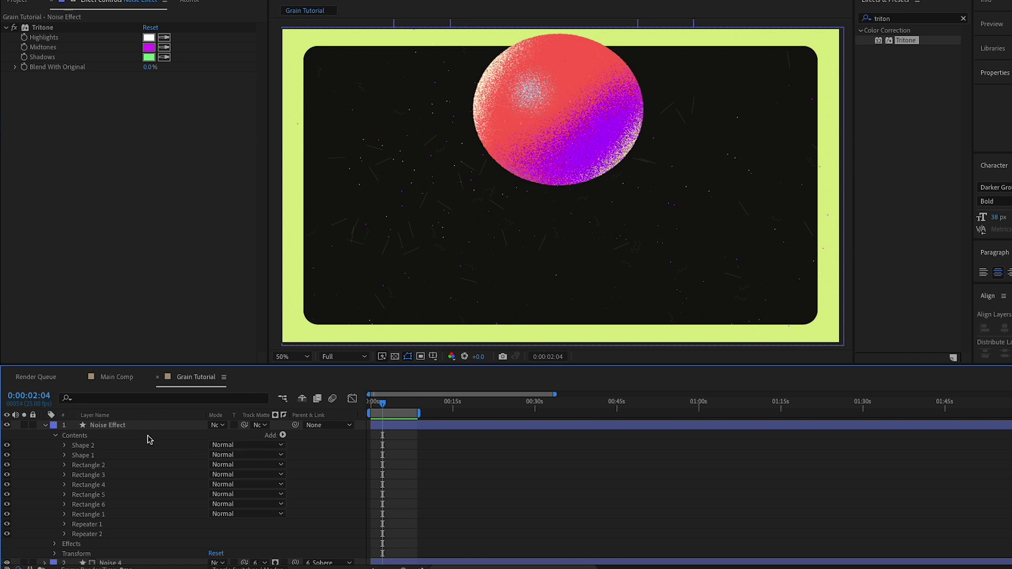
left_click(107, 425)
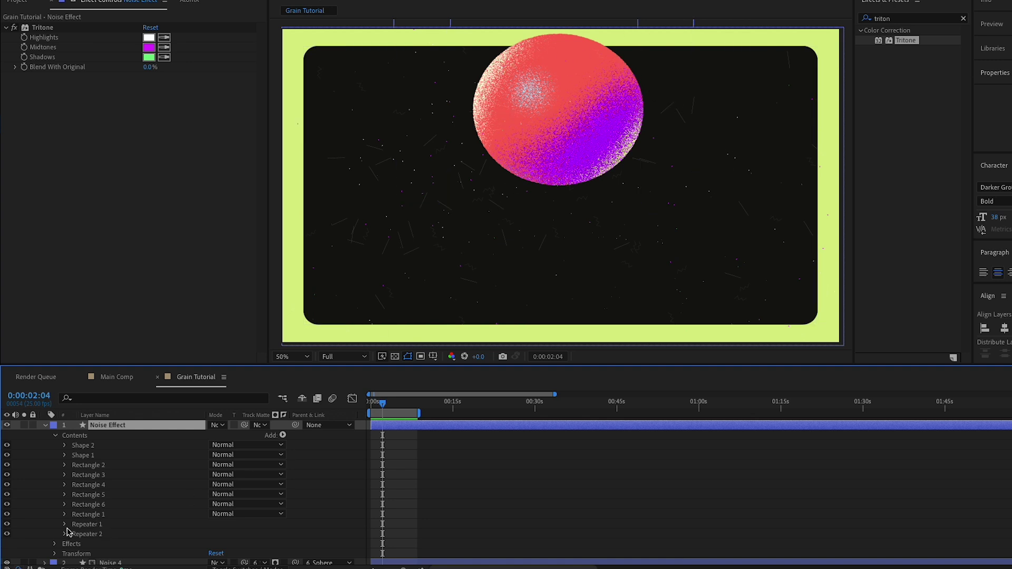
Set Repeater 2's Position to 0,0.
left_click(64, 534)
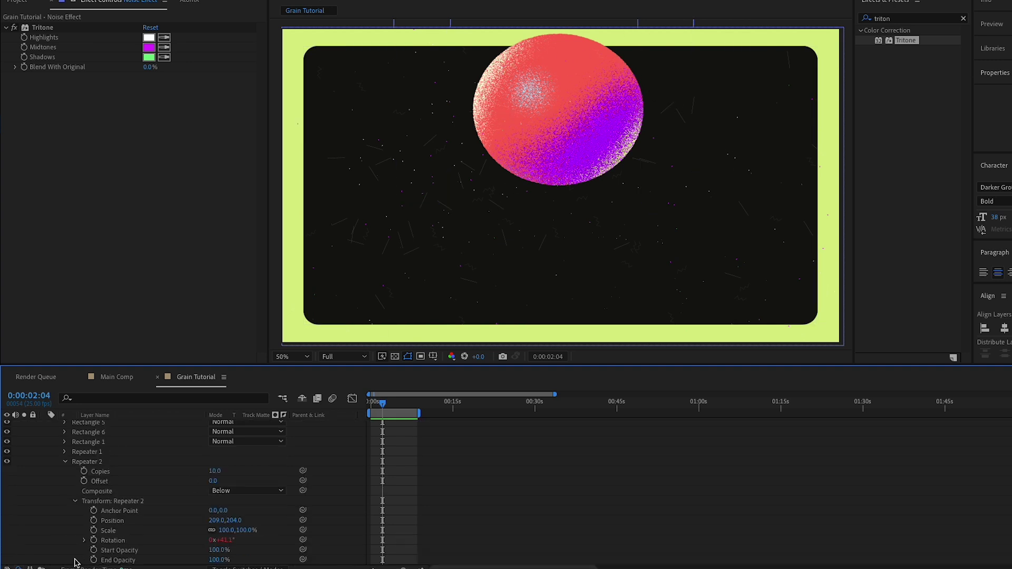
left_click(213, 521)
type("0")
key("Return")
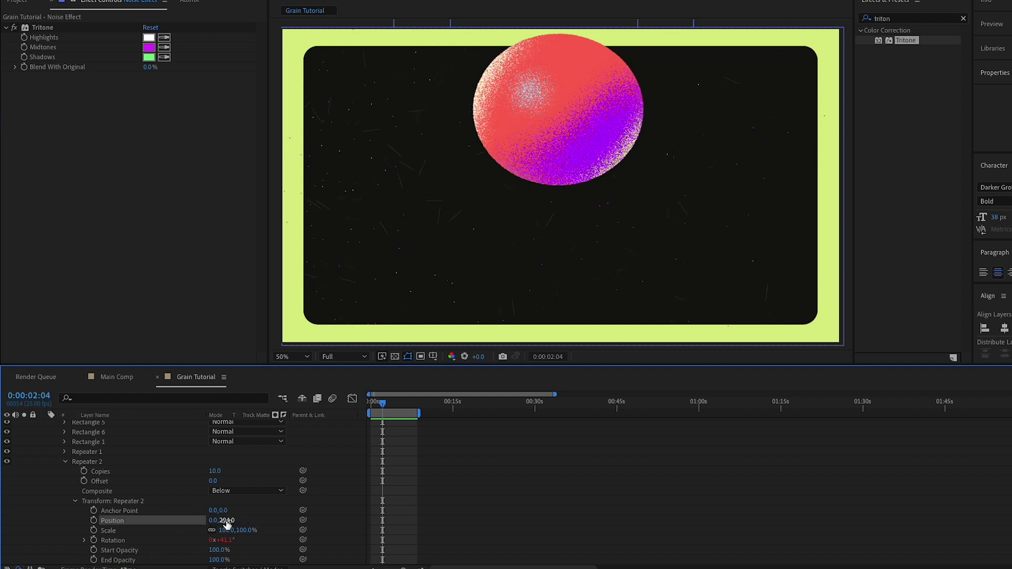
left_click(231, 521)
type("0")
key("Return")
Tighten Repeater 1's Position X to about 31, move the grain group onto the sphere, and preview.
left_click(65, 452)
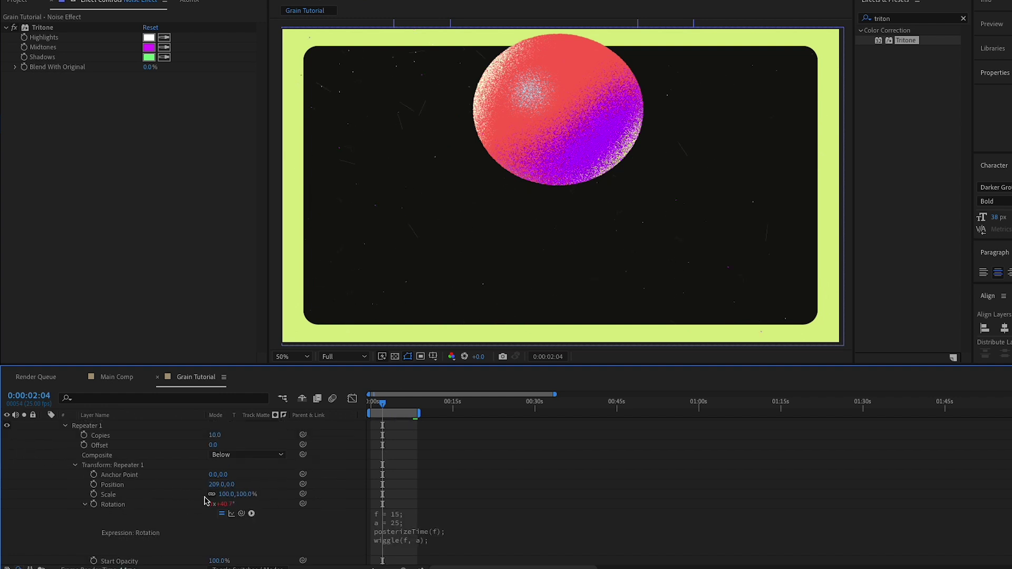
left_click_drag(213, 484, 199, 485)
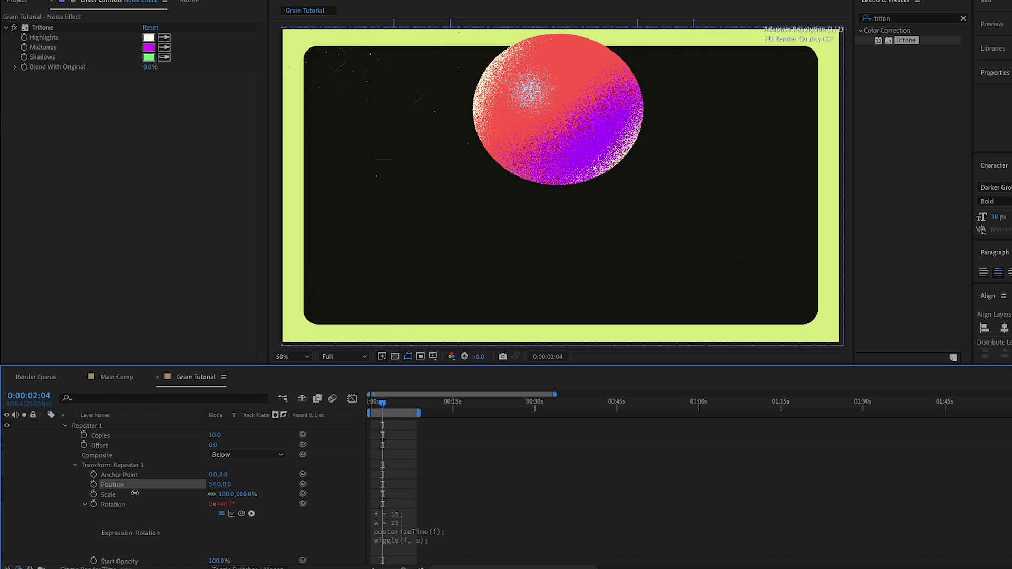
left_click_drag(164, 496, 162, 496)
key("comma")
left_click_drag(472, 72, 583, 167)
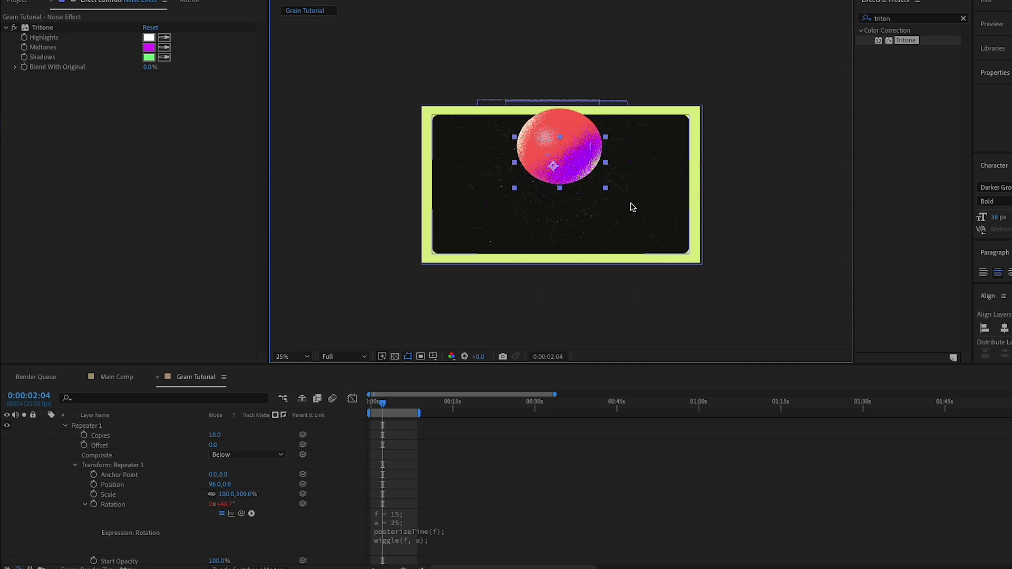
key("period")
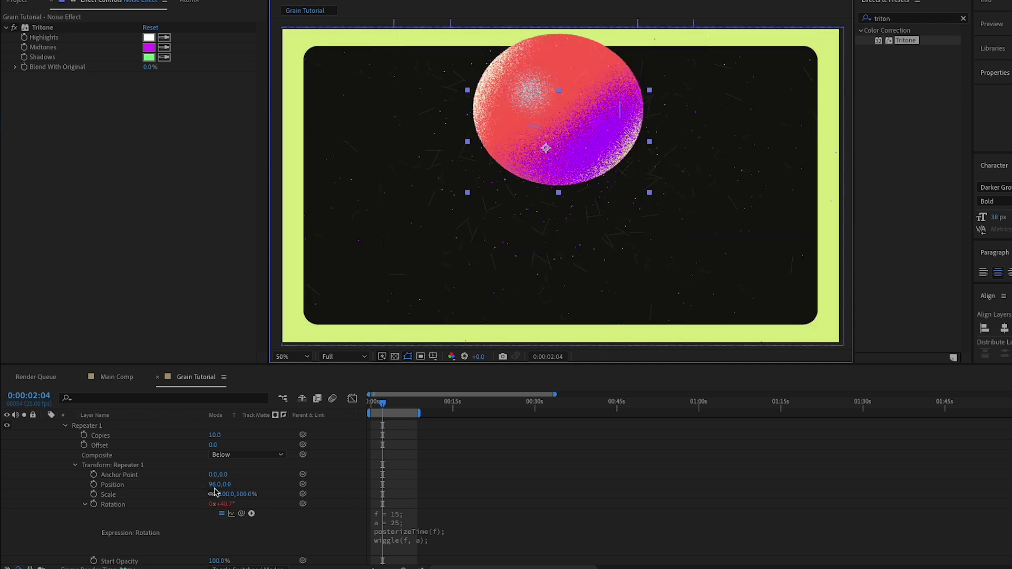
left_click_drag(213, 485, 197, 499)
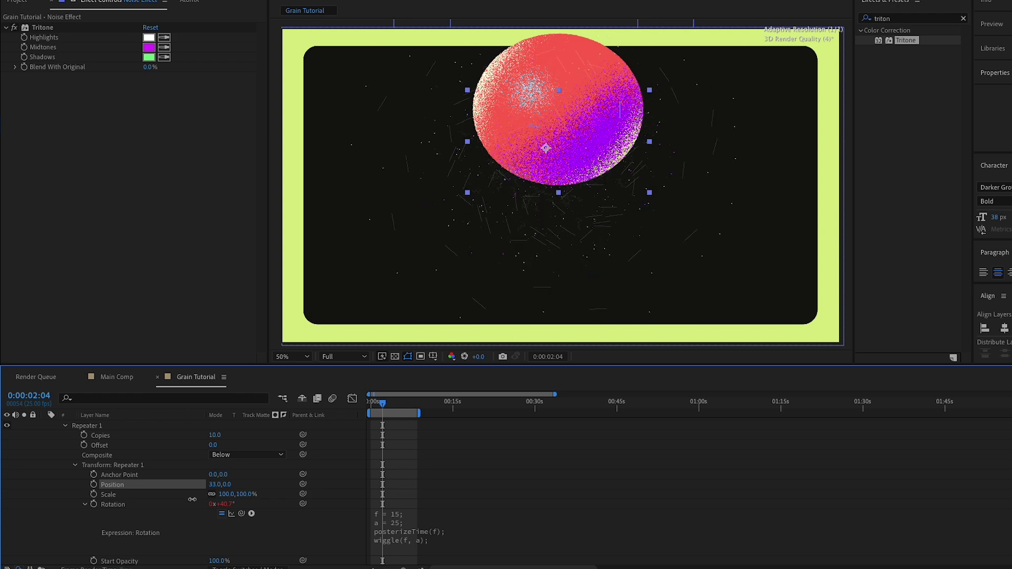
key("space")
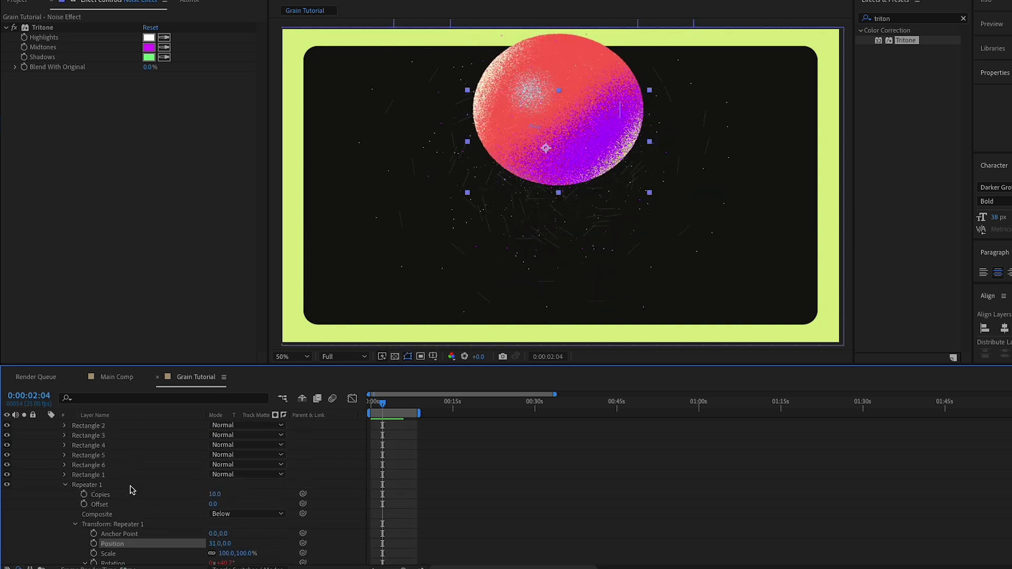
Drag the Noise Effect grain cluster to the panel's lower-right corner and preview the animation.
scroll(121, 480, "up", 2)
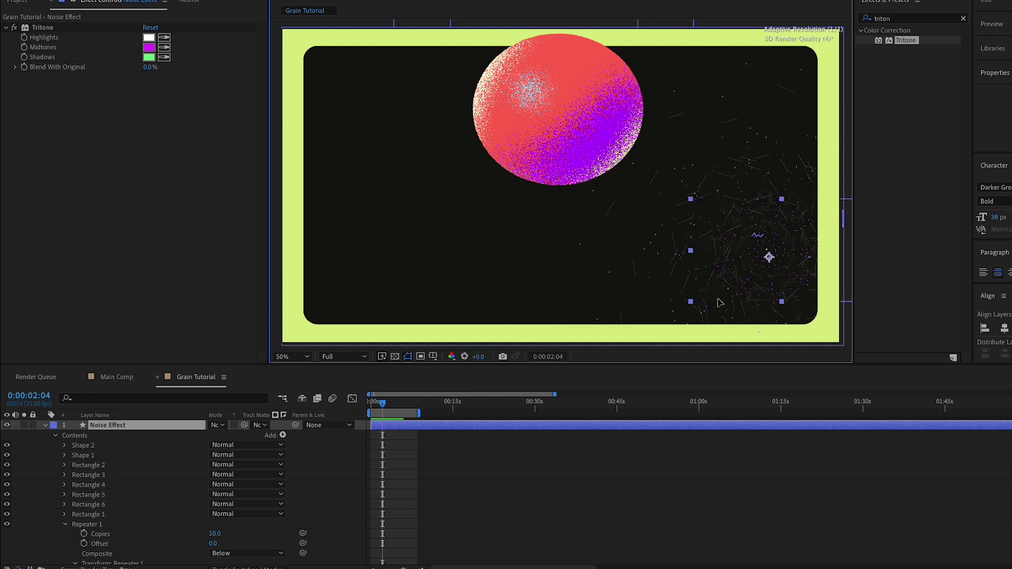
left_click_drag(720, 304, 764, 344)
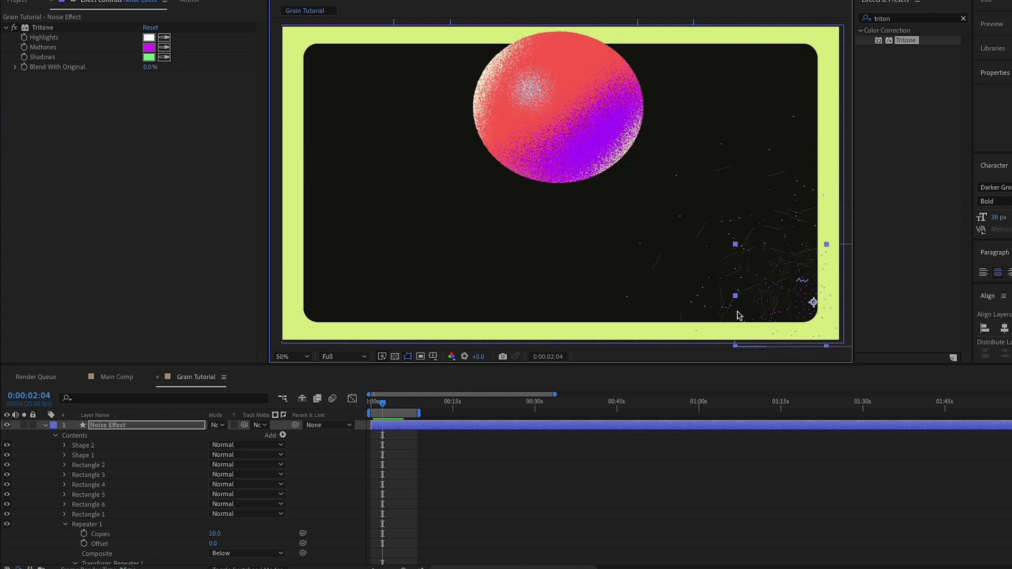
key("space")
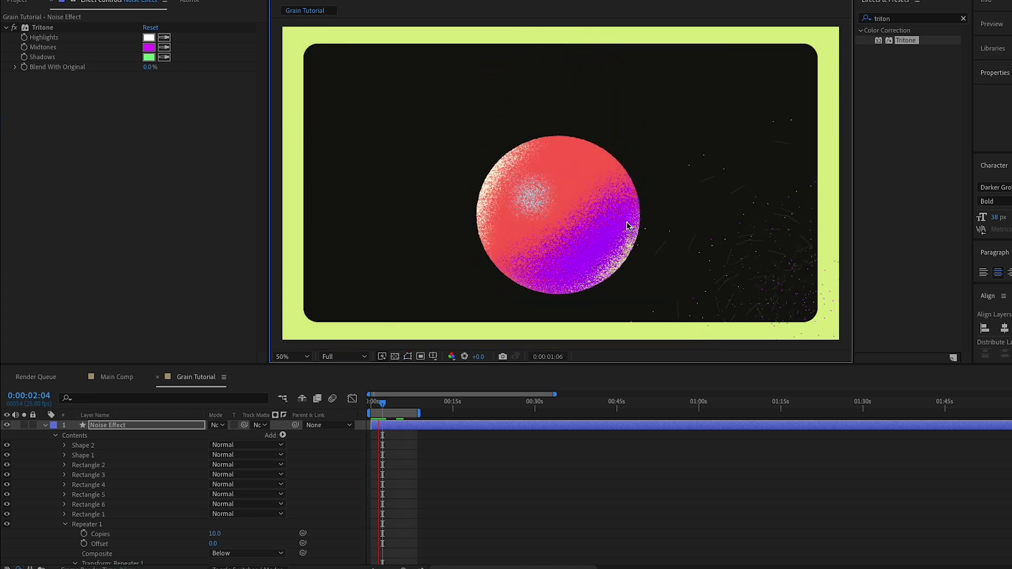